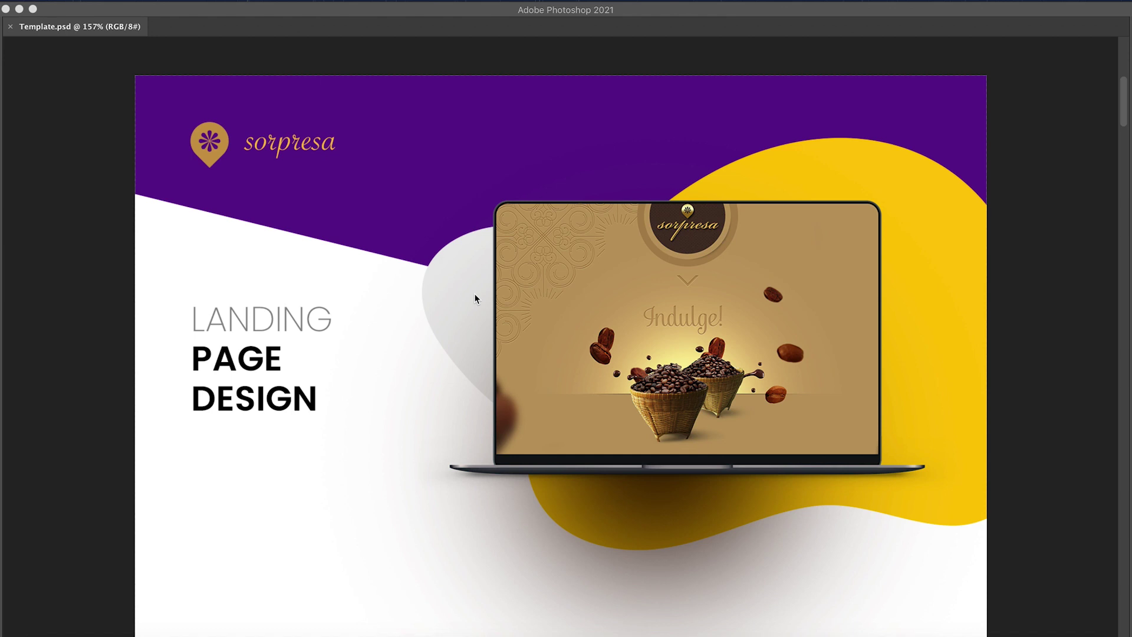
Step: Show the hidden panels and select the laptop Mockup layer in the template's header
click(432, 253)
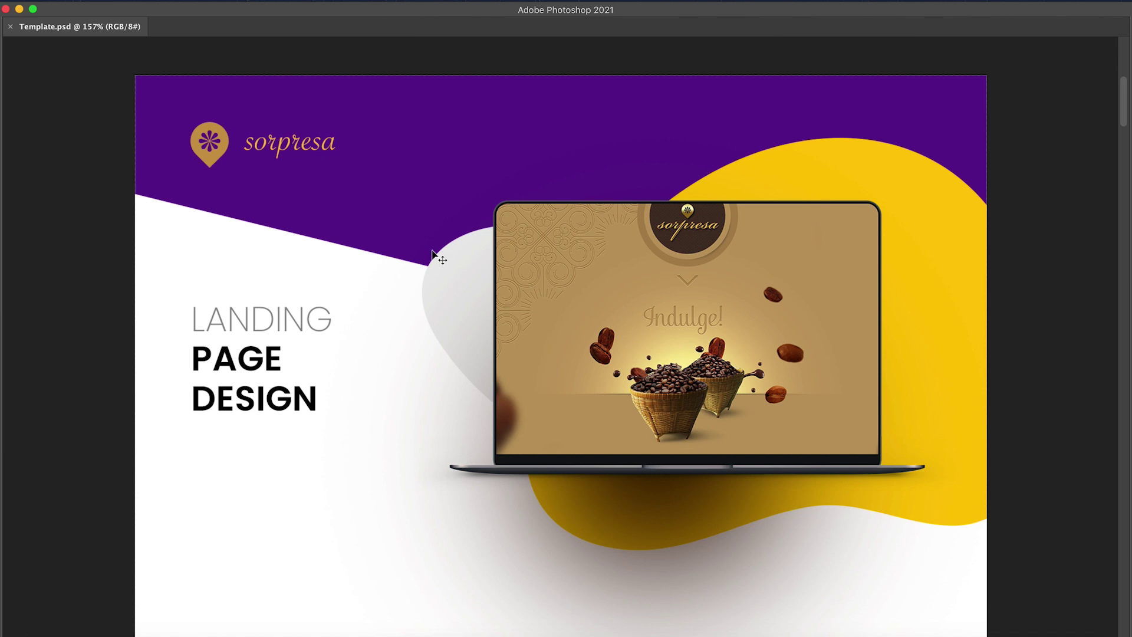
key(Tab)
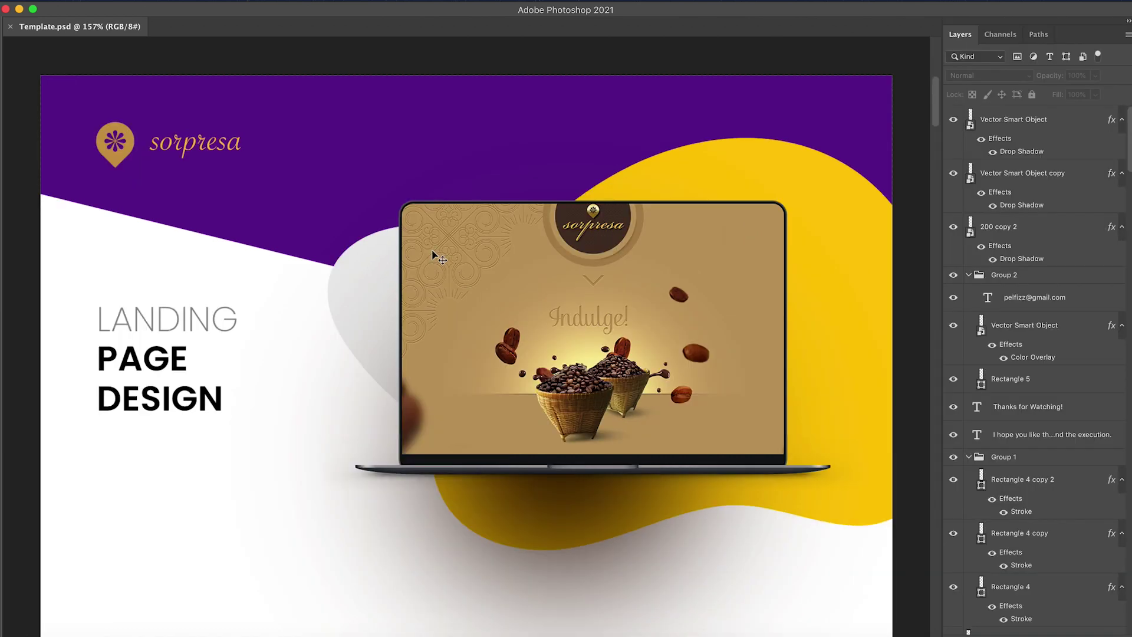
click(453, 261)
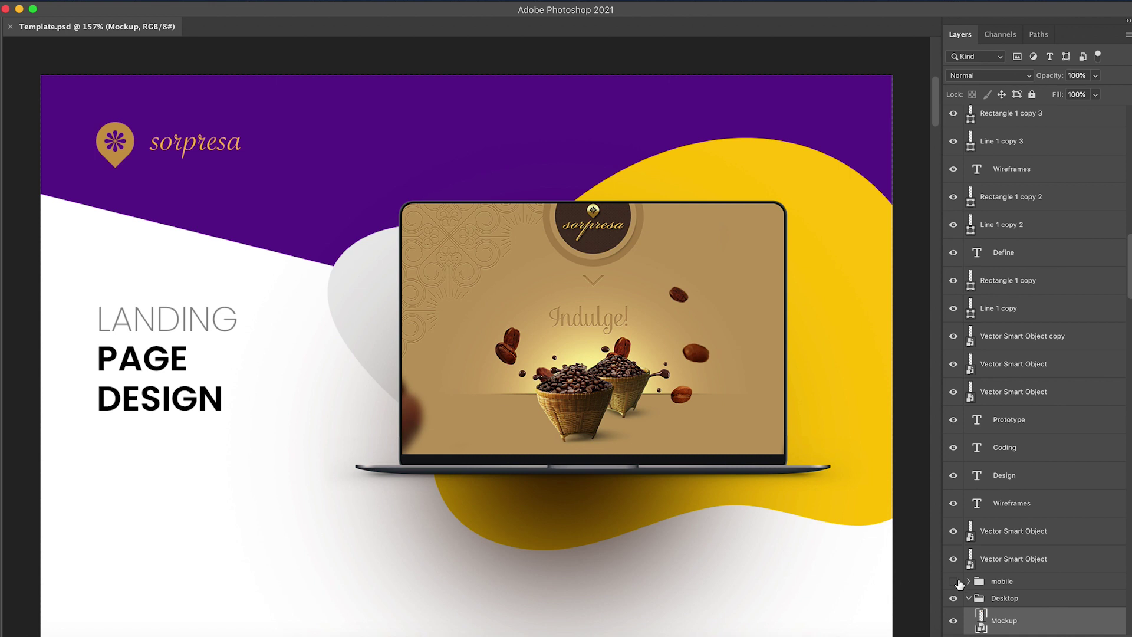
Step: Collapse the Desktop group, hide it, and show the mobile group in its place
click(968, 598)
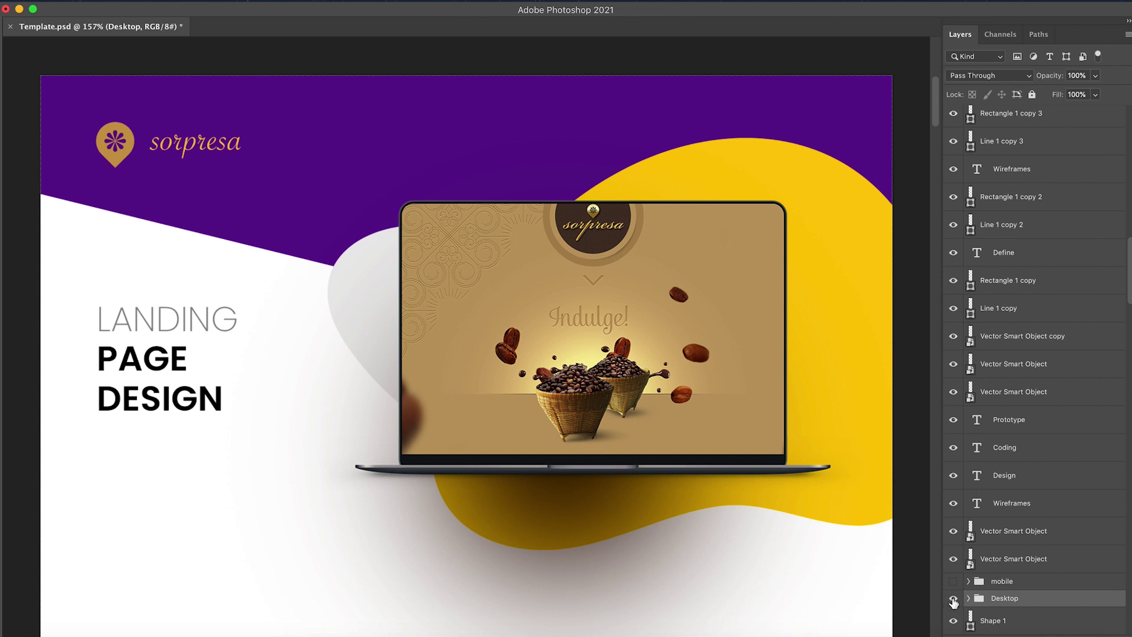
click(953, 599)
click(953, 581)
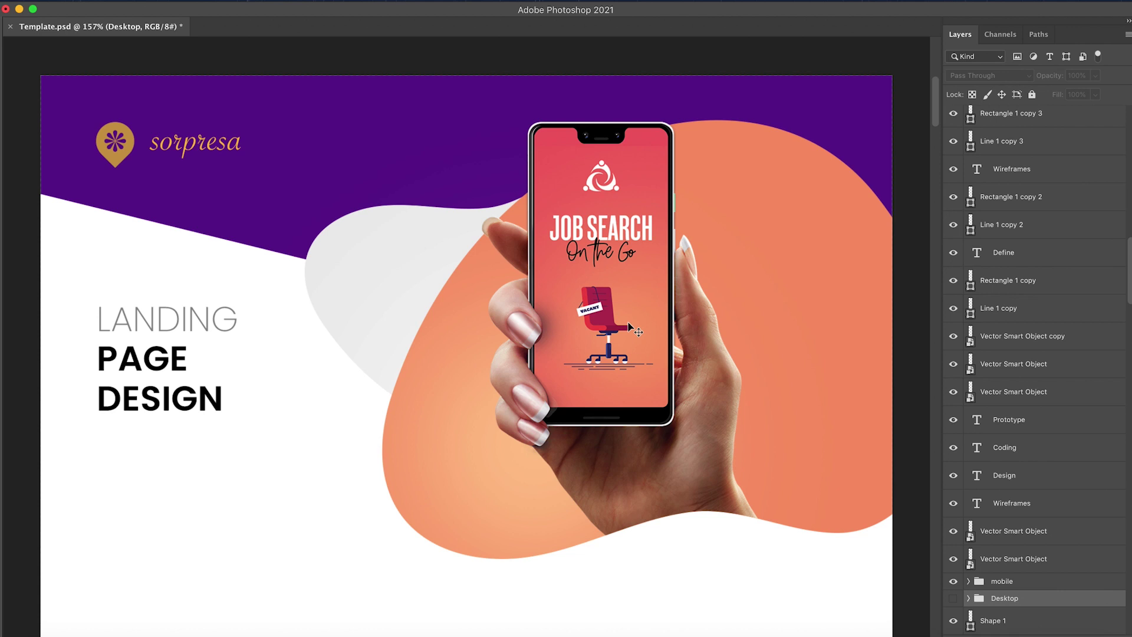
Step: Select the hand-held phone in the header and open the contents of its Fingers smart object
click(602, 239)
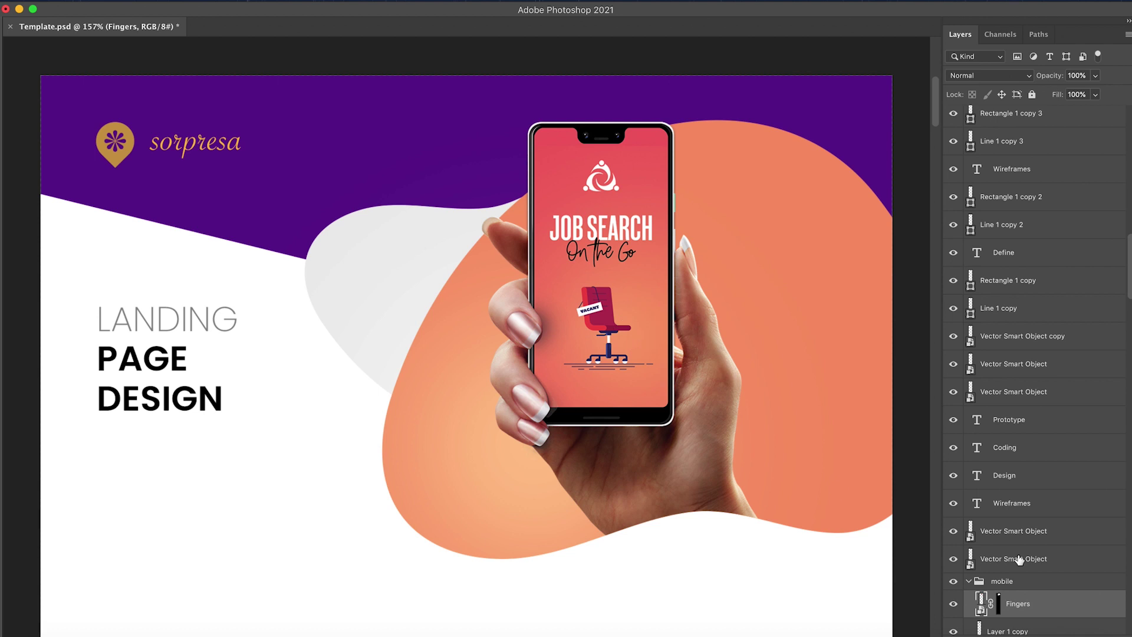
scroll(1035, 545, down, 3)
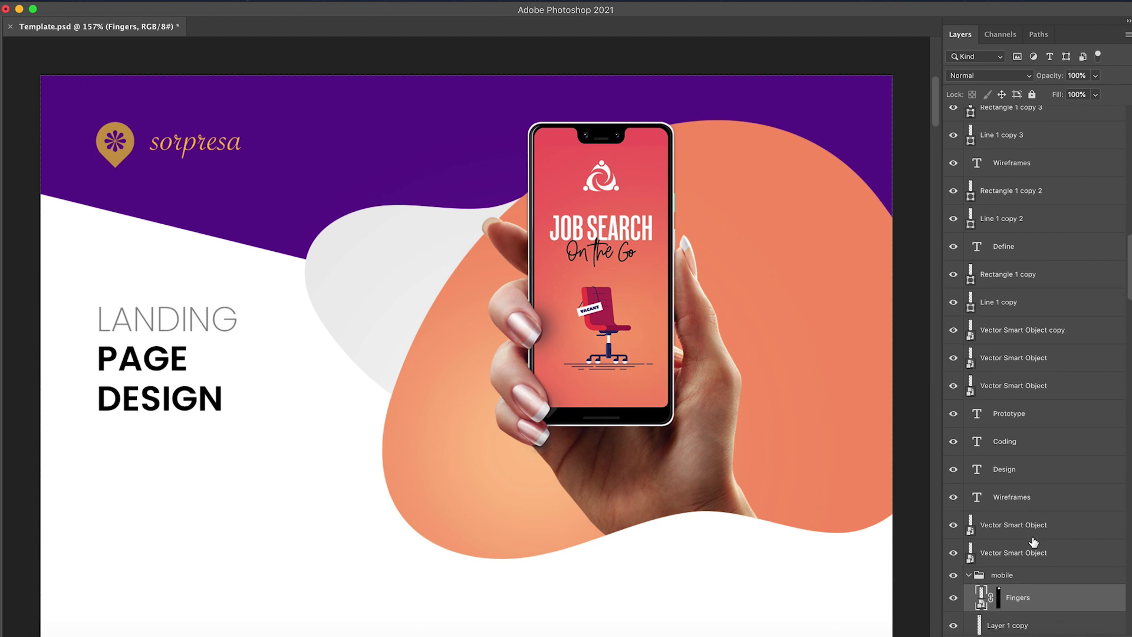
scroll(1039, 557, down, 9)
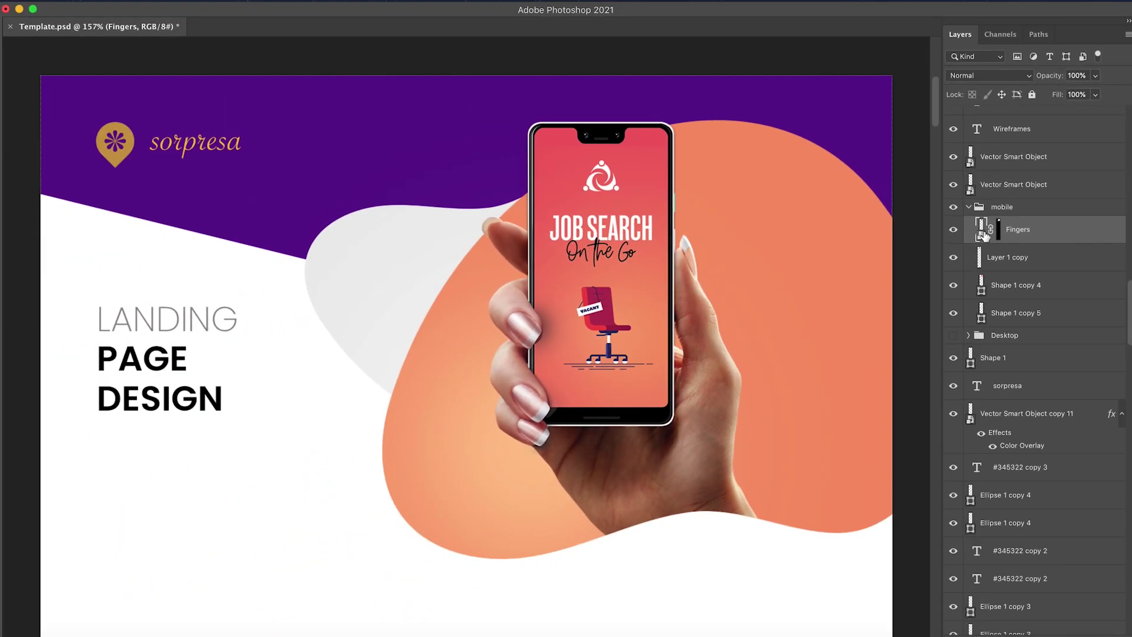
click(956, 243)
double_click(981, 234)
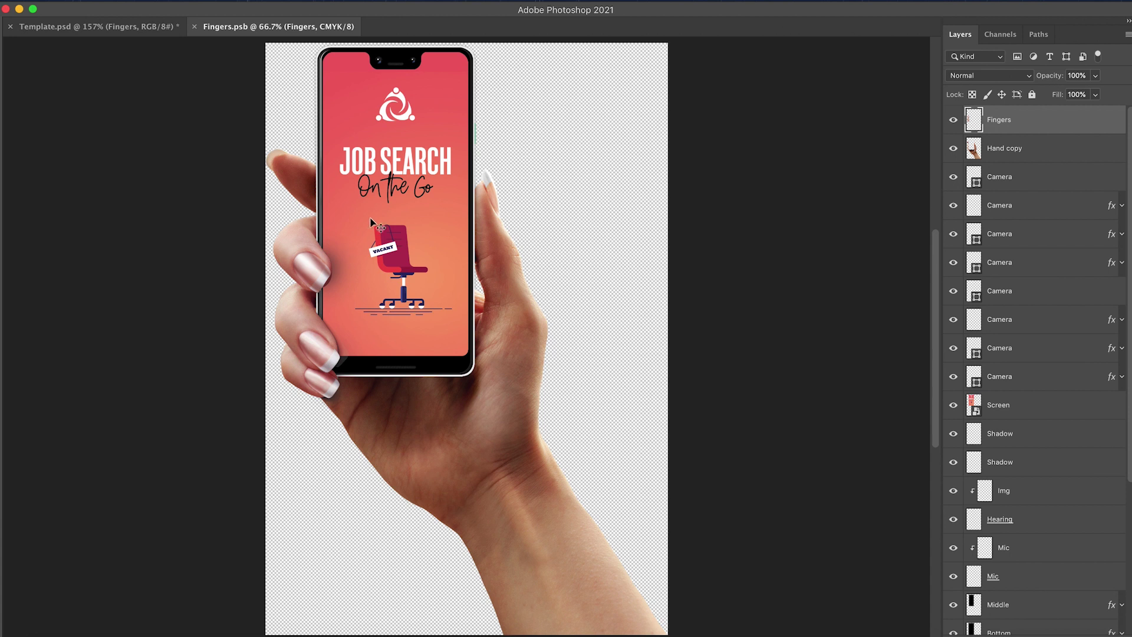
Step: Try to move the phone's Screen layer down over the fingers, and undo the move
click(375, 165)
click(696, 266)
click(442, 127)
drag(466, 128, 425, 155)
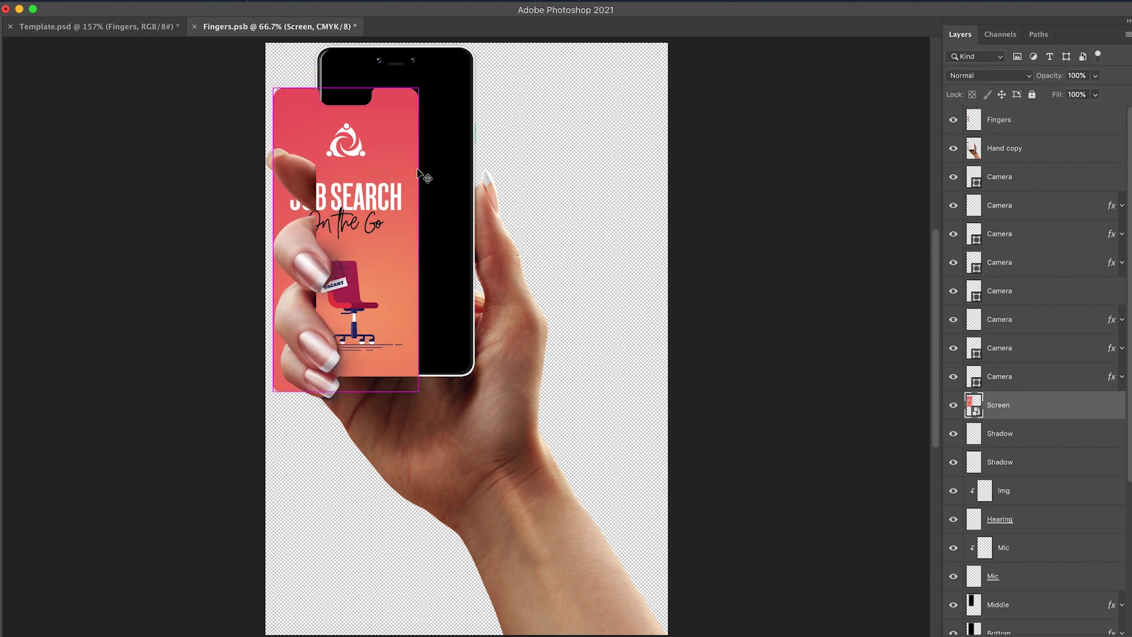
key(super+z)
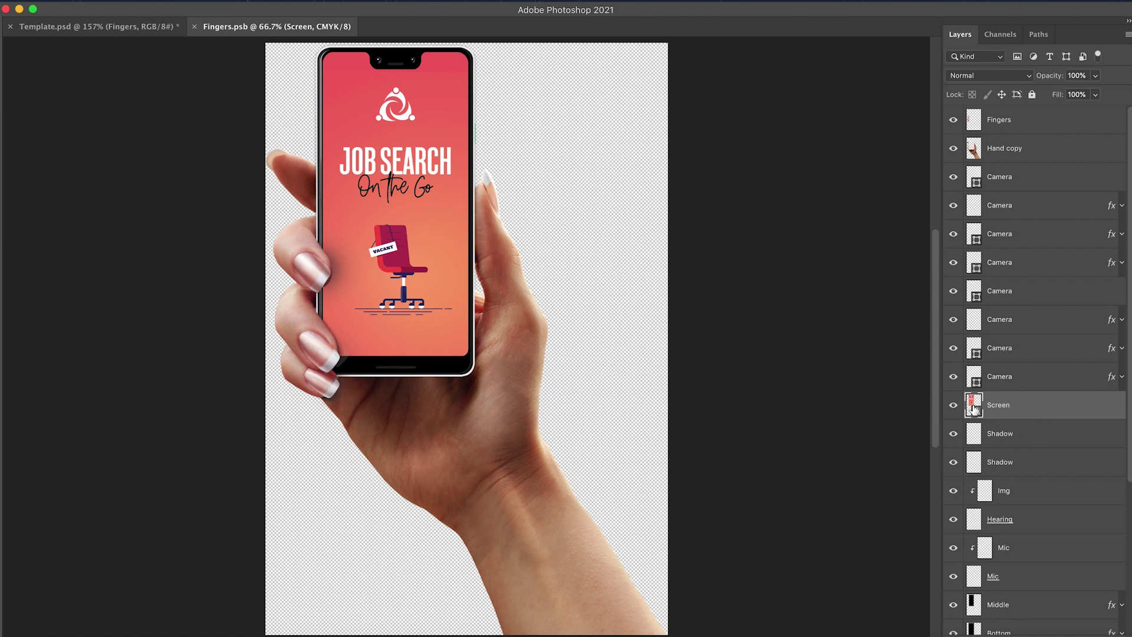
Step: Open the contents of the Screen smart object in Fingers.psb
key(Tab)
key(Tab)
key(Tab)
key(Tab)
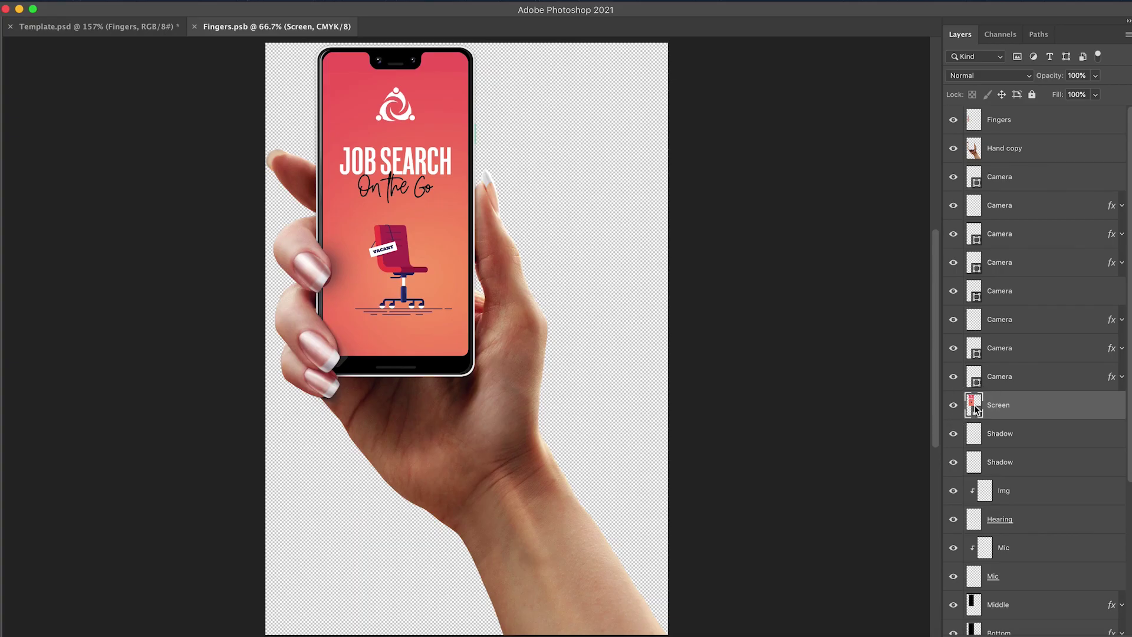
double_click(975, 406)
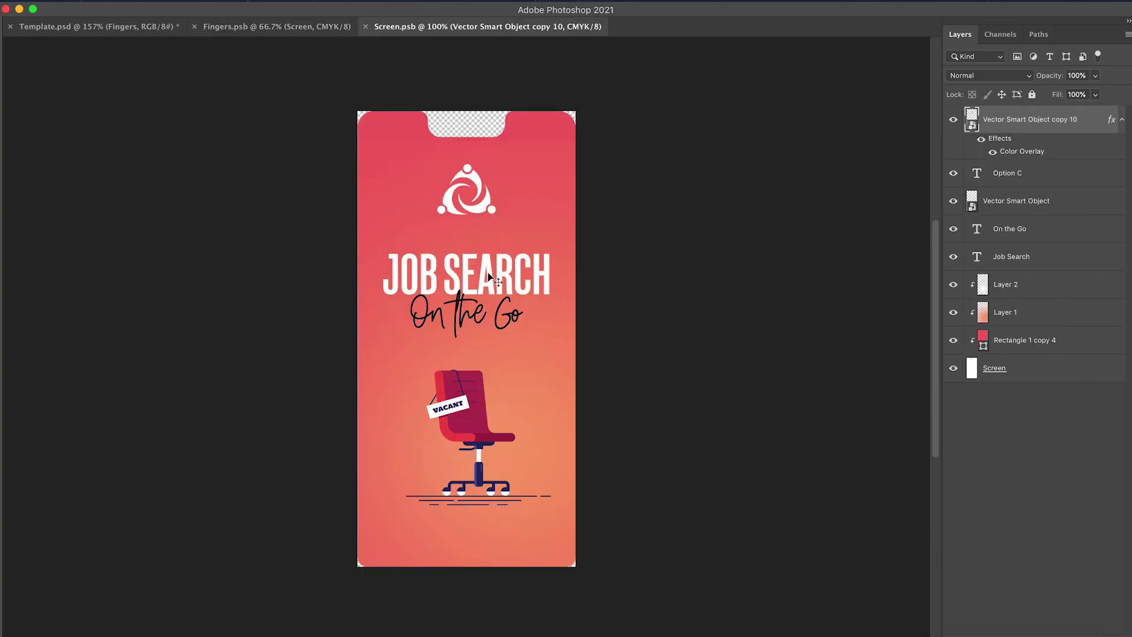
Step: Inspect the phone screen artwork's Layer 1, and close Screen.psb and Fingers.psb to return to the template
click(448, 207)
key(super+z)
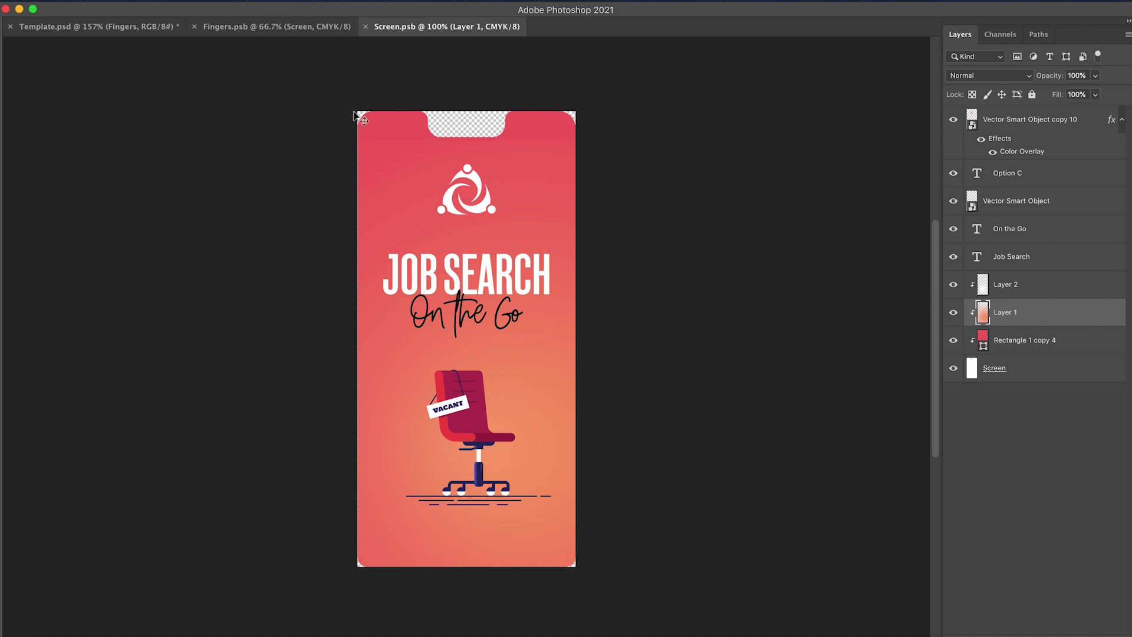
key(super+w)
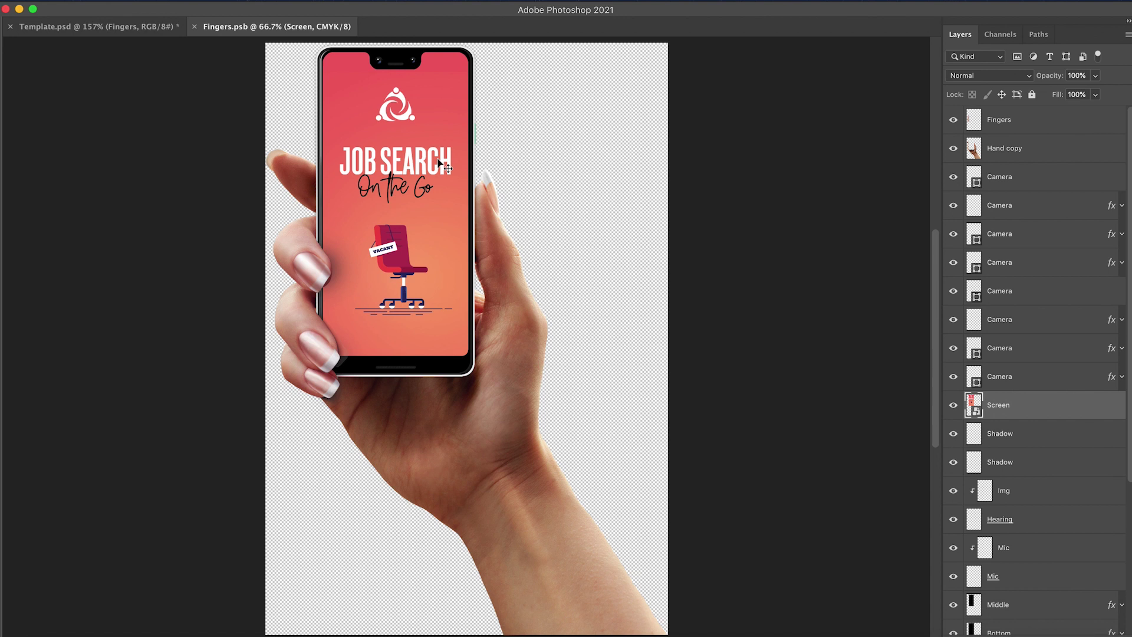
key(super+w)
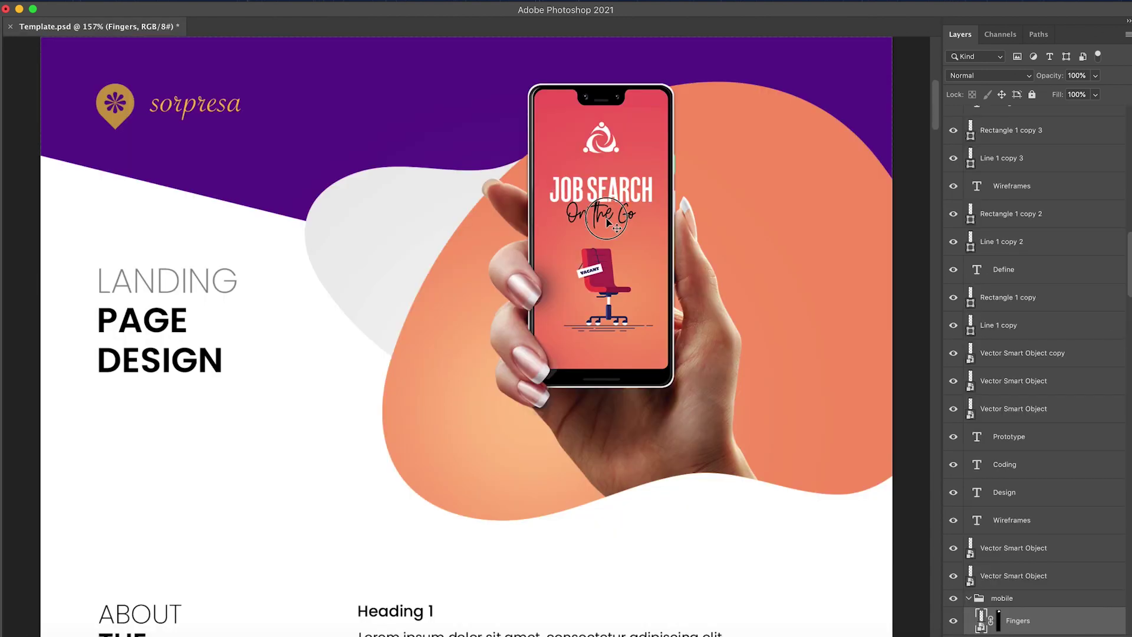
Step: Collapse the mobile group, hide it, and show the Desktop group again
scroll(955, 521, down, 4)
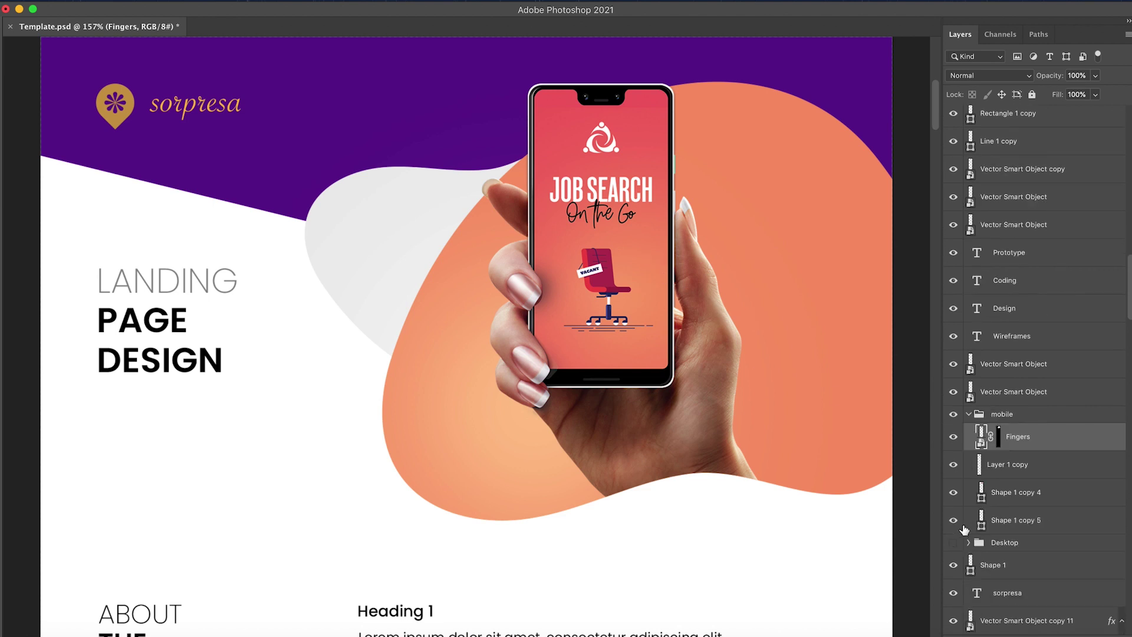
click(969, 414)
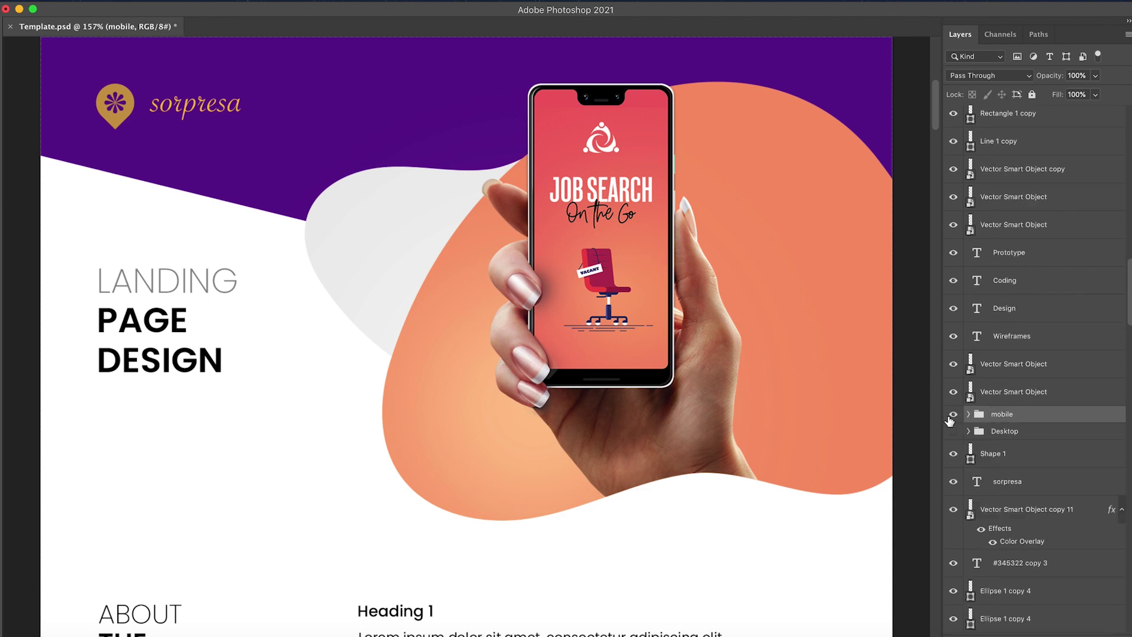
click(953, 414)
click(953, 433)
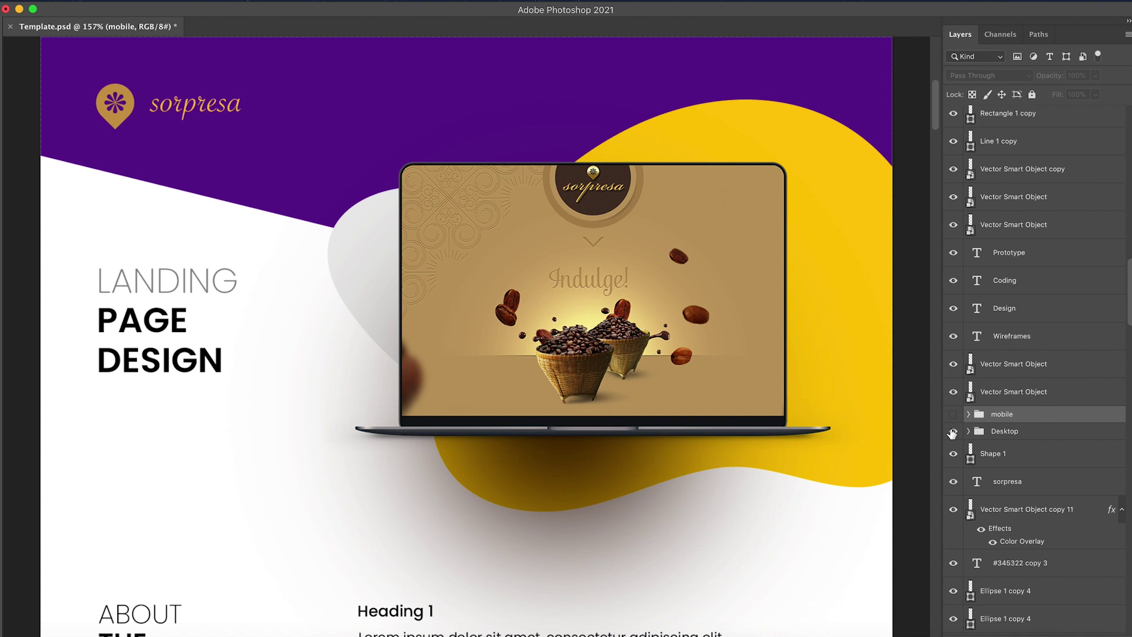
Step: Open the laptop's Mockup smart object and the nested "Put your screen here1" smart object
click(630, 271)
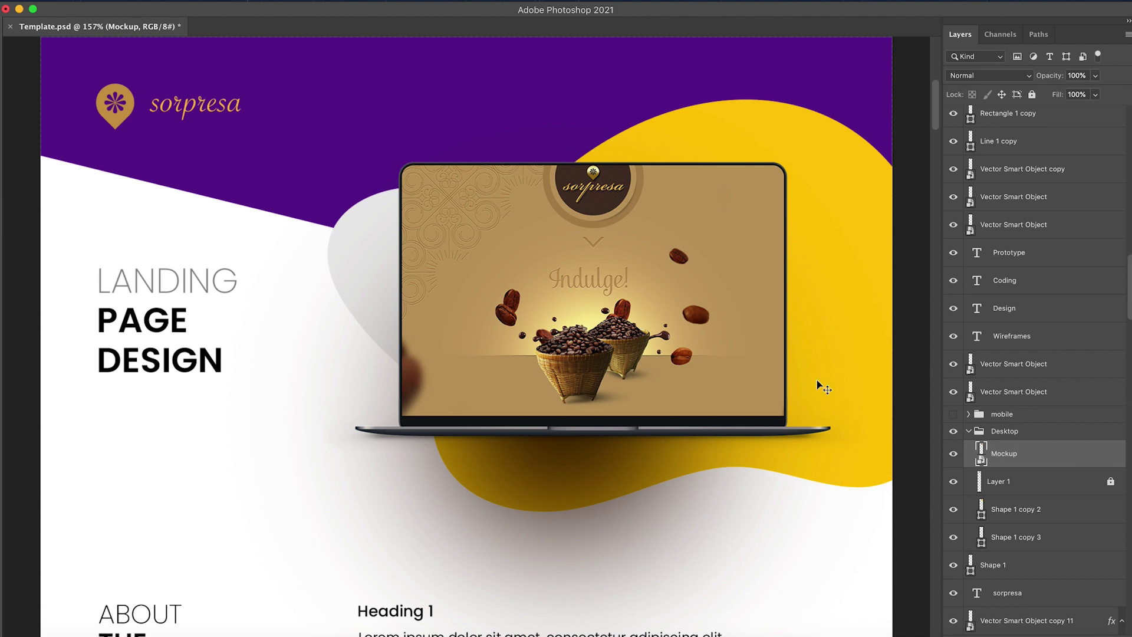
double_click(981, 458)
click(483, 280)
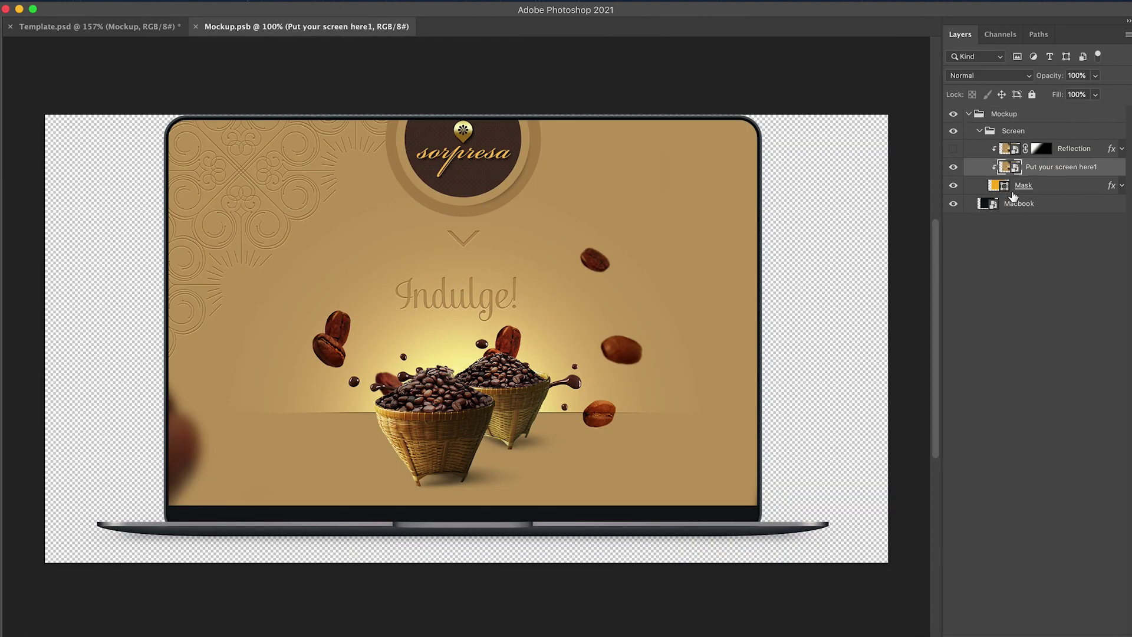
double_click(1009, 169)
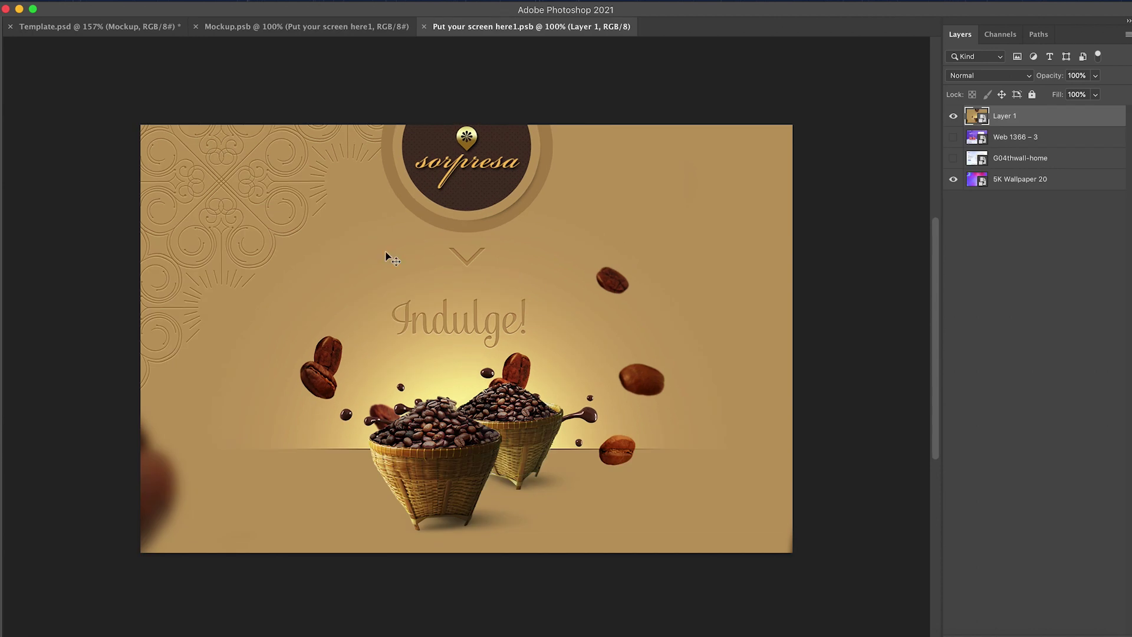
Step: Hide Layer 1 to reveal the 5K Wallpaper 20 image, and save and close the screen document
click(957, 119)
key(cmd+s)
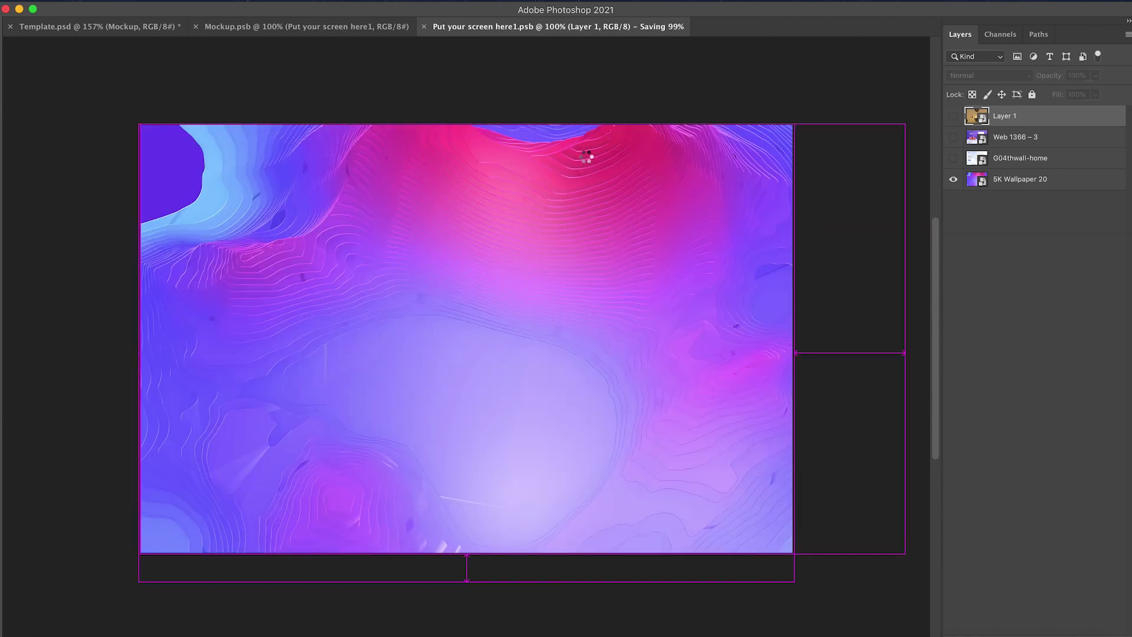
key(super+w)
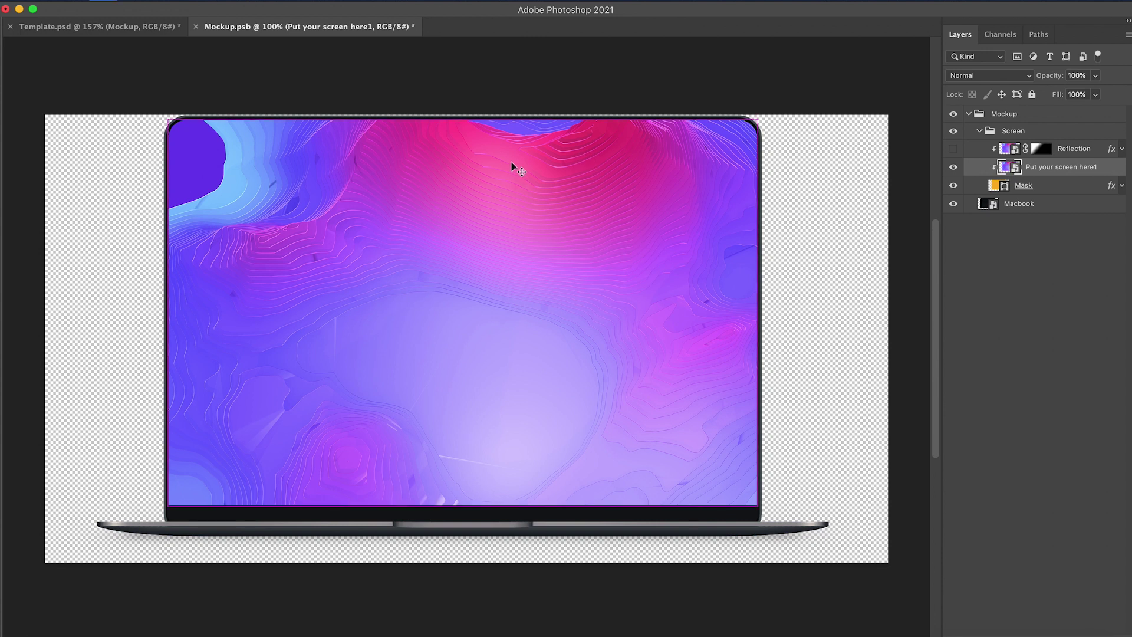
Step: Save and close Mockup.psb to return to the template
key(super+s)
key(super+w)
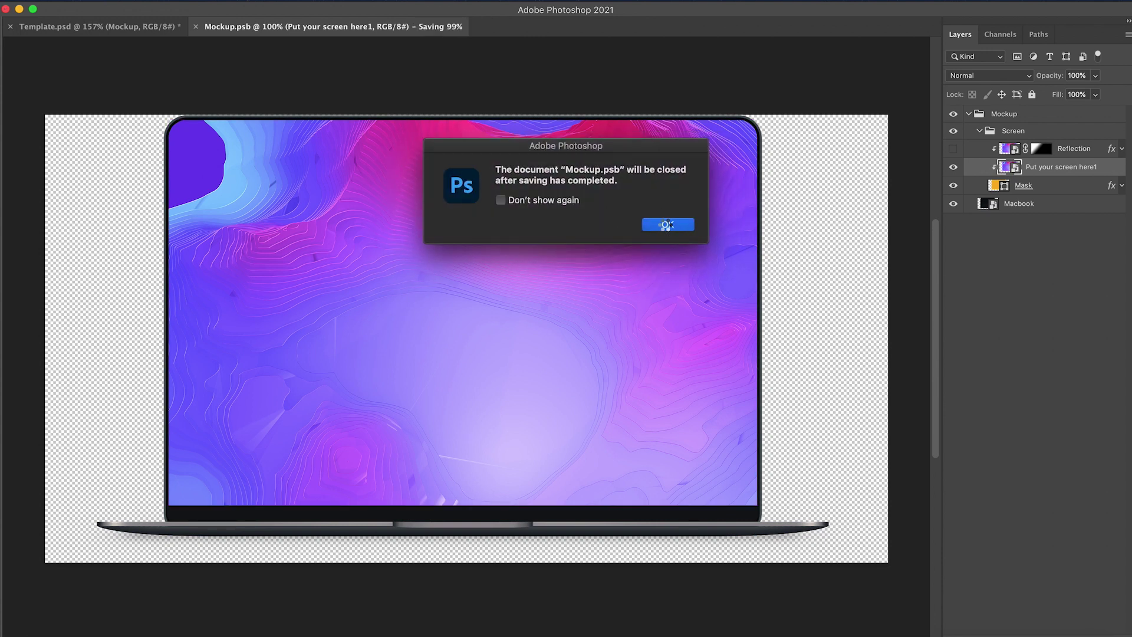
click(666, 225)
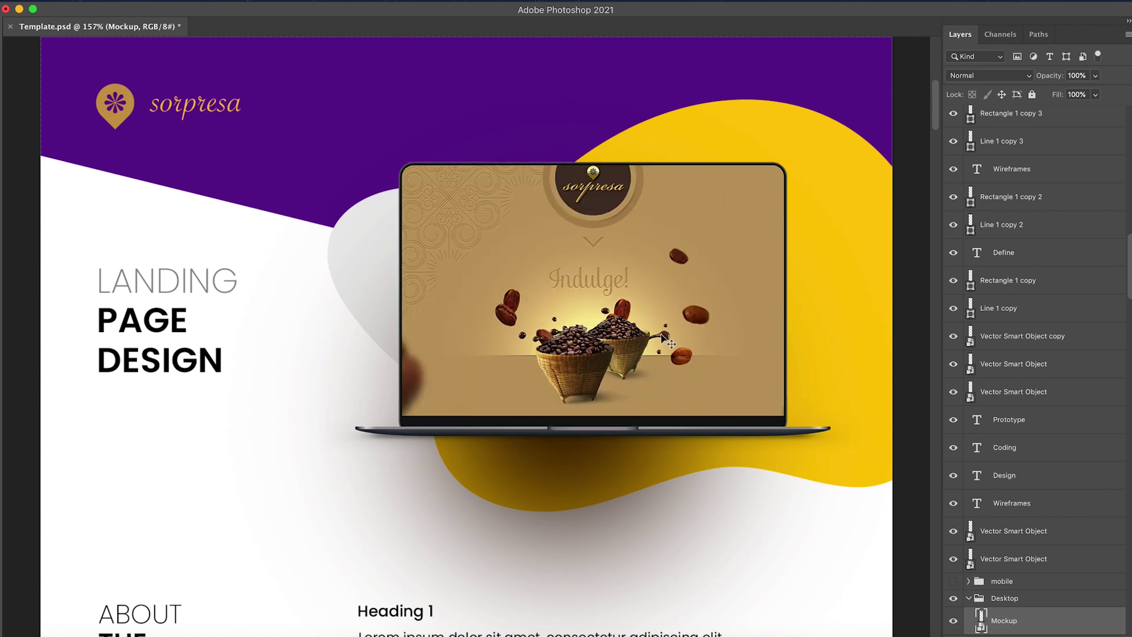
Step: Examine the template's layout from the header through About the Project to the Pain Points/Problem Statements section
scroll(454, 339, up, 2)
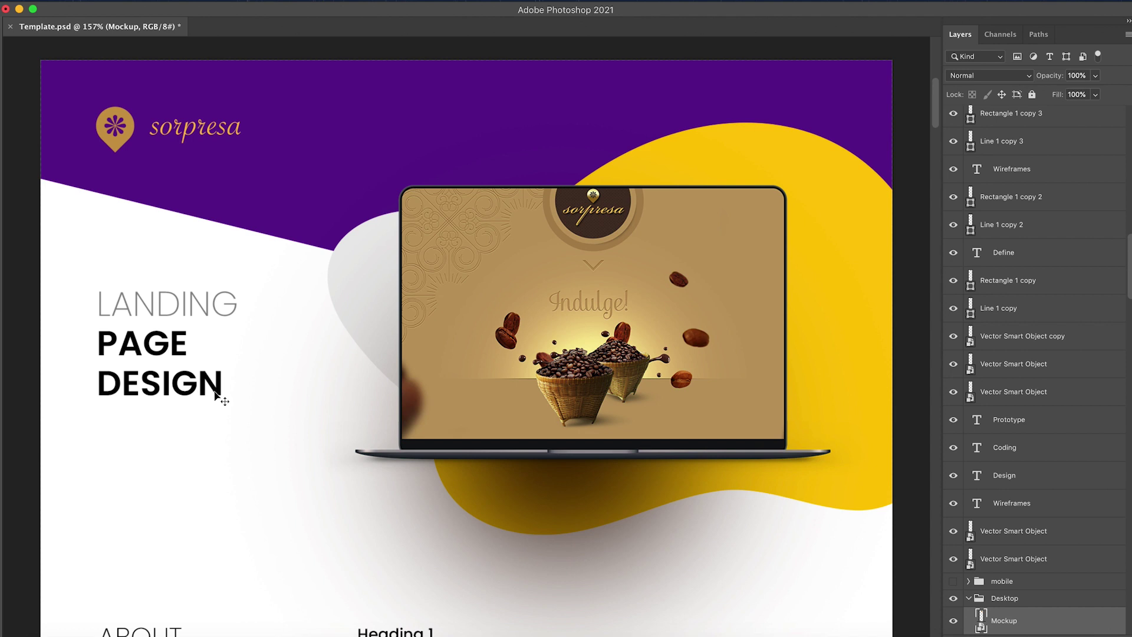
scroll(236, 419, up, 2)
scroll(389, 370, down, 2)
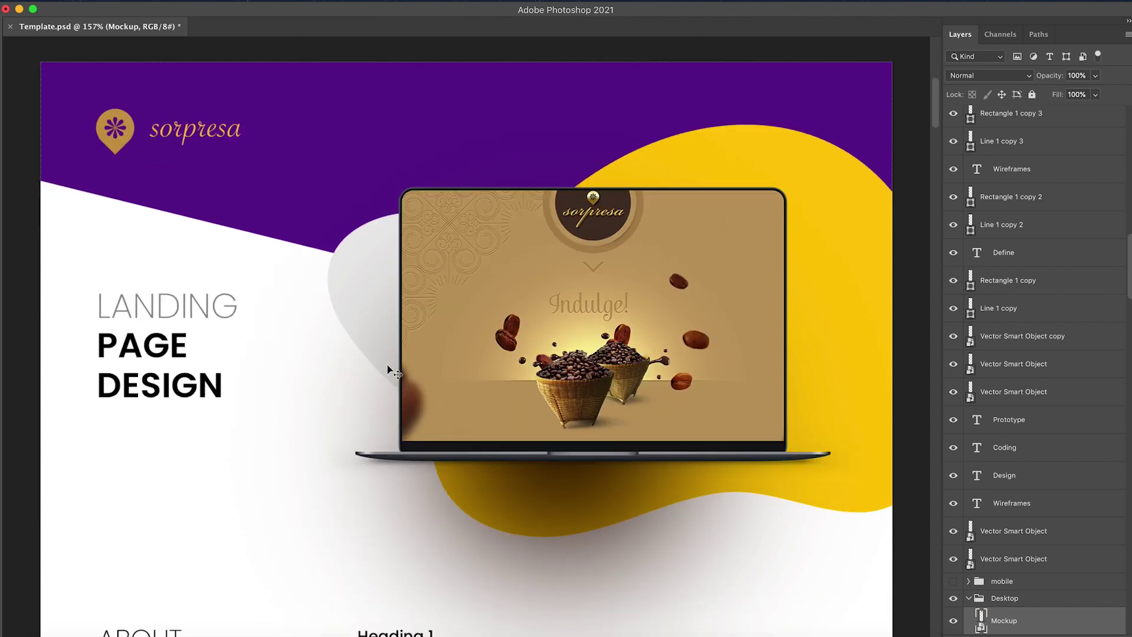
scroll(377, 378, up, 2)
scroll(372, 370, down, 15)
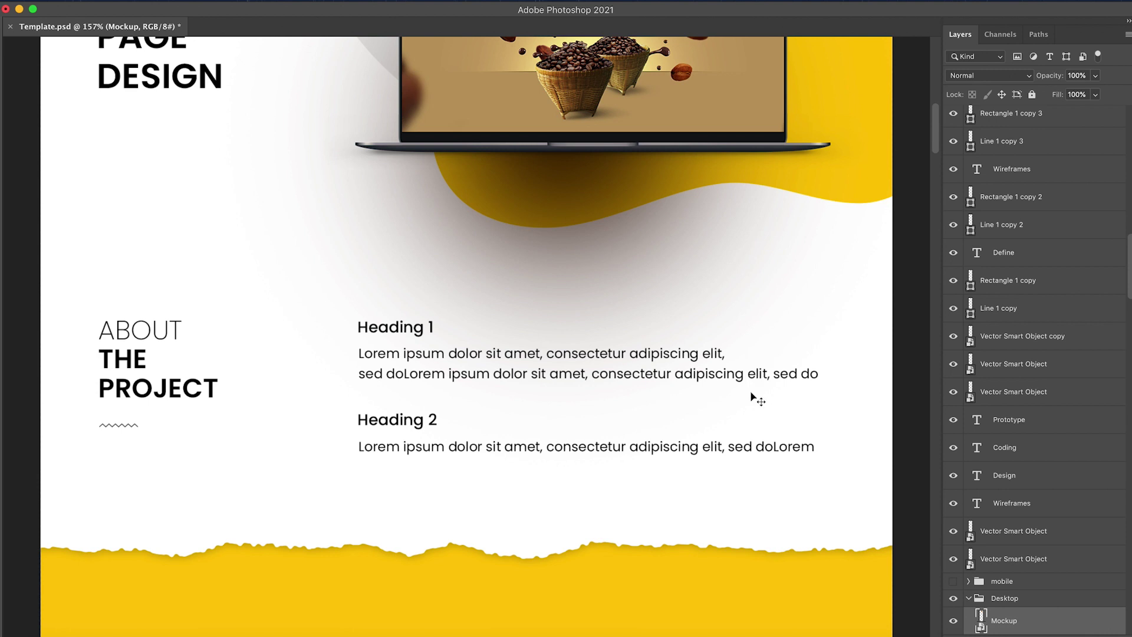
scroll(751, 393, up, 5)
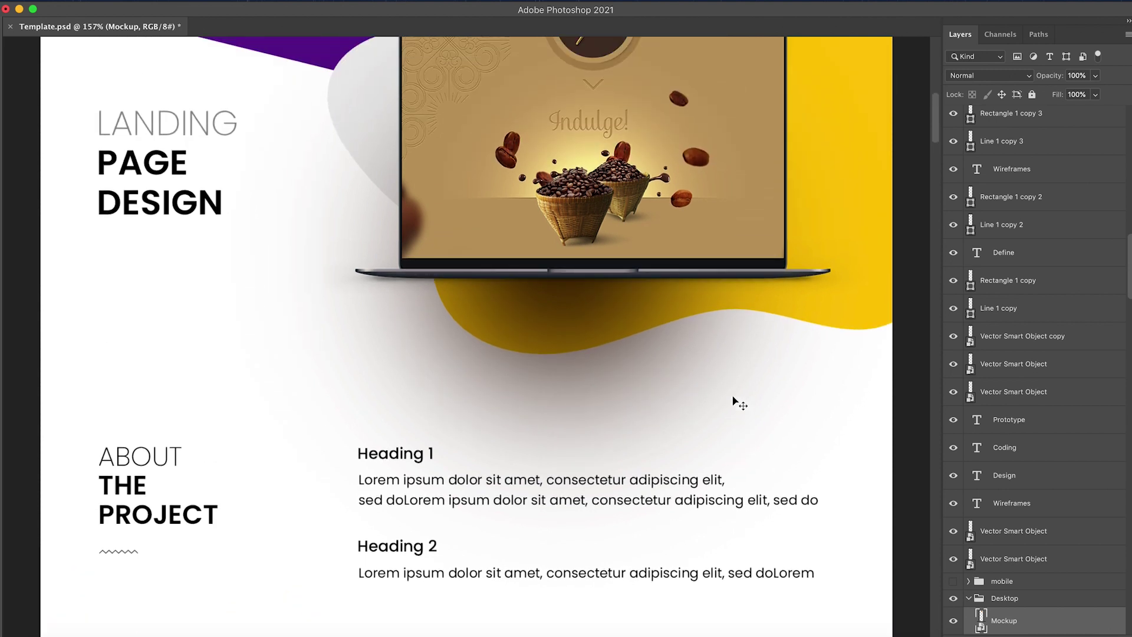
scroll(737, 401, up, 3)
scroll(503, 359, up, 4)
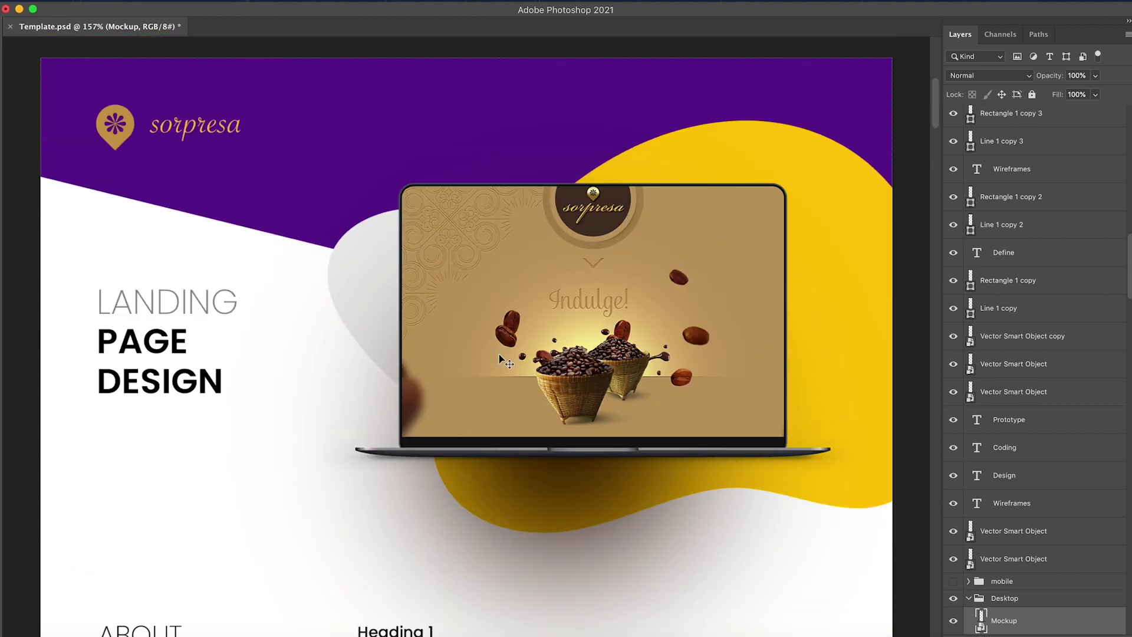
scroll(503, 361, down, 7)
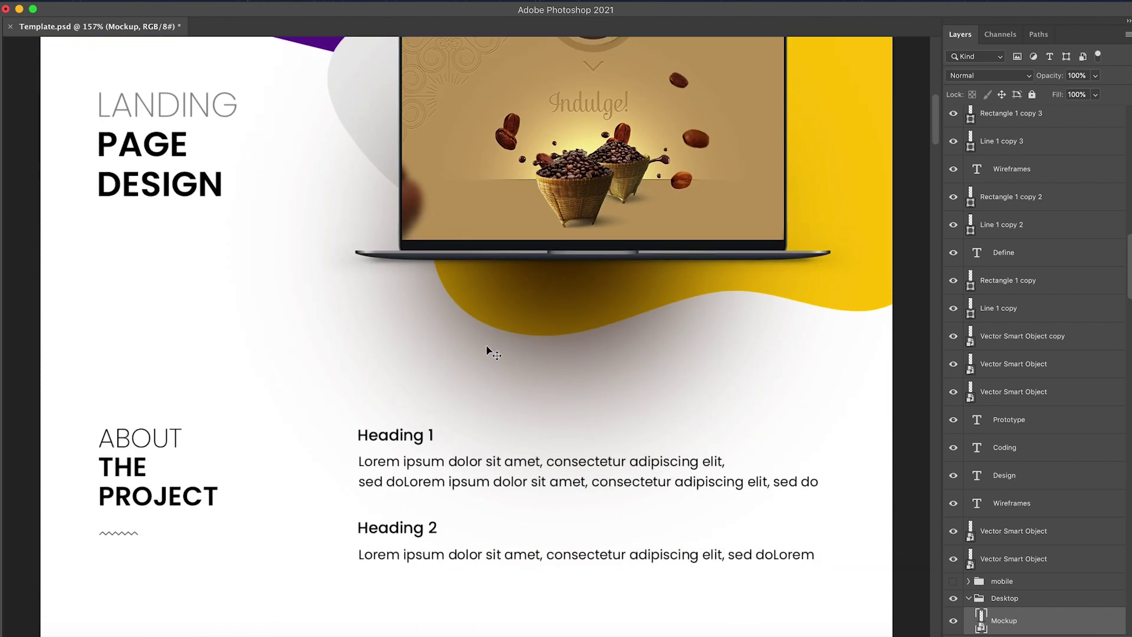
scroll(477, 340, down, 2)
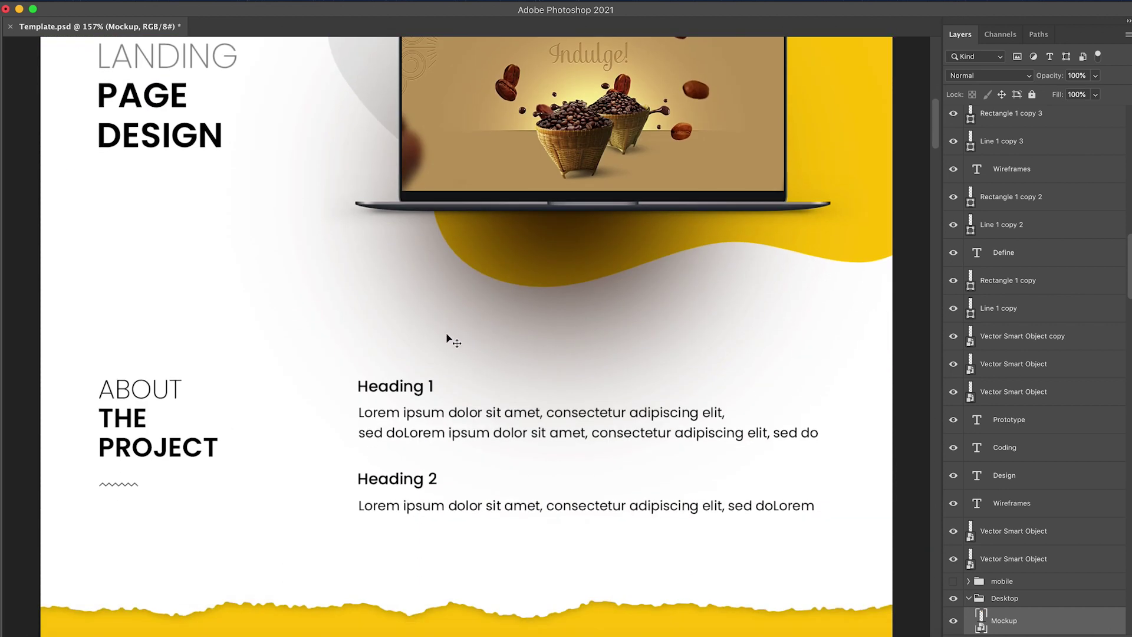
scroll(447, 338, down, 4)
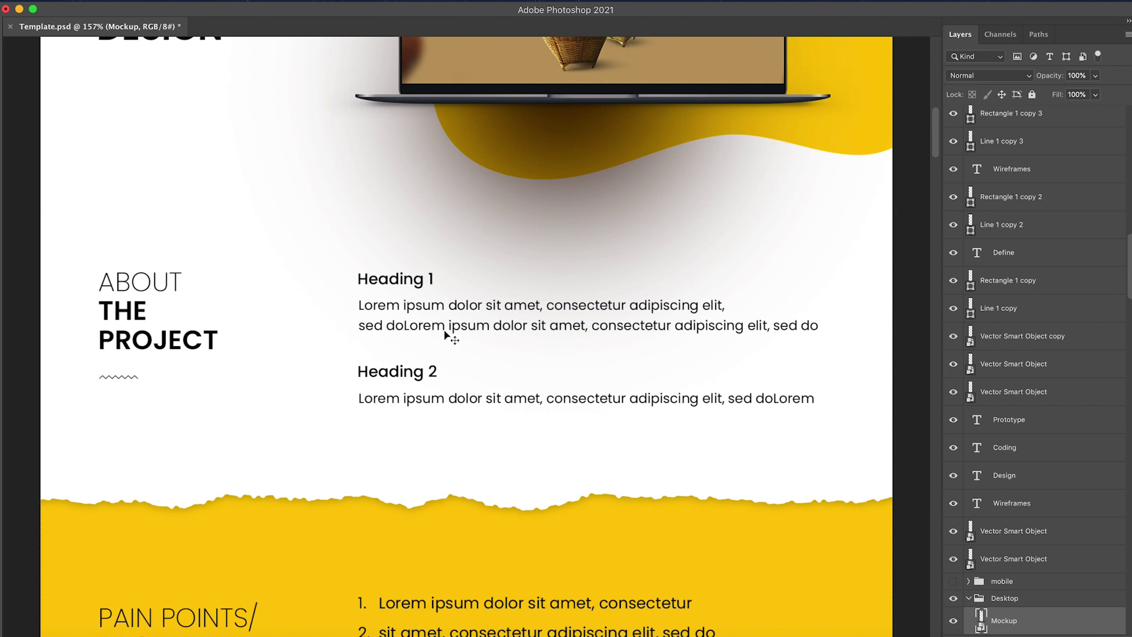
scroll(445, 334, up, 2)
scroll(445, 333, down, 12)
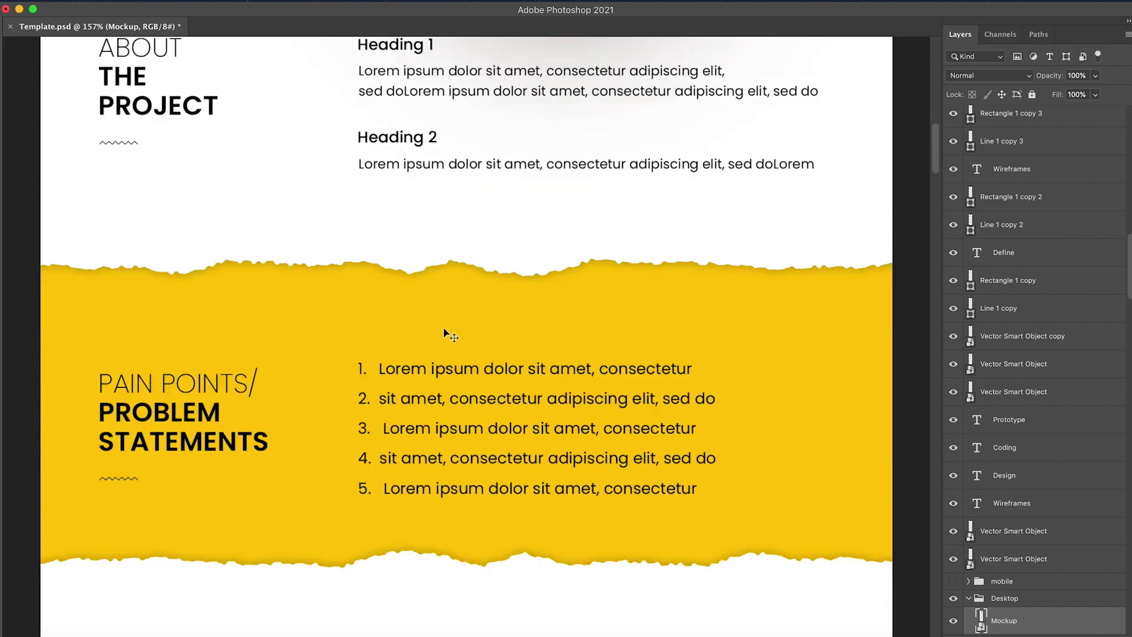
Step: Review the About the Project and Pain Points/Problem Statements sections, continuing to the Solutions Value Add list
scroll(445, 333, up, 5)
scroll(443, 332, up, 1)
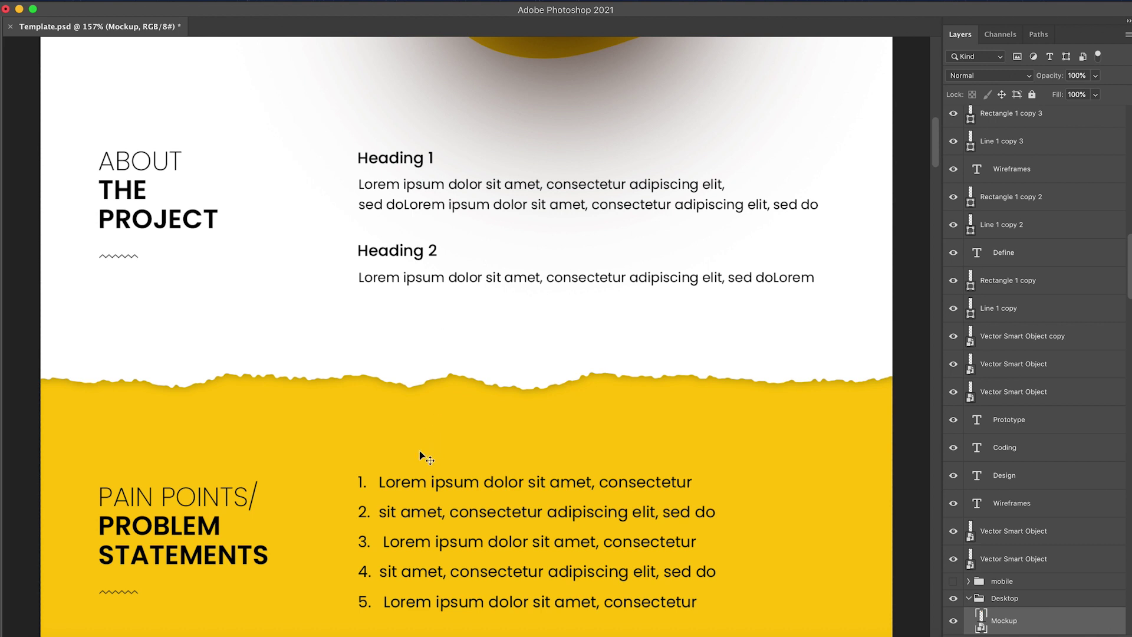
scroll(436, 565, down, 1)
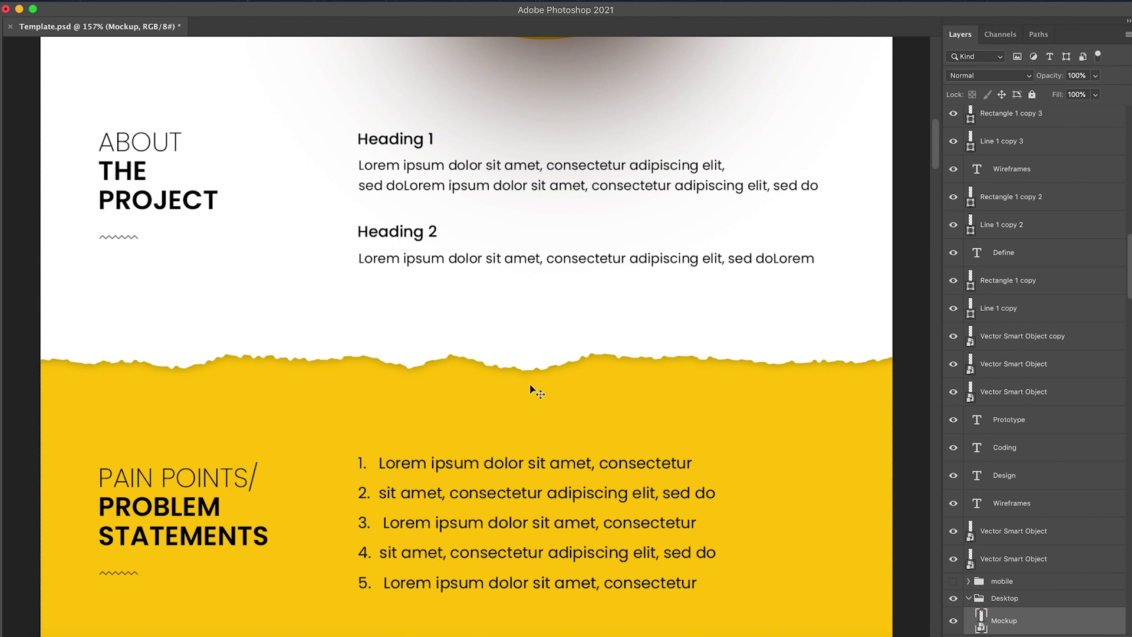
scroll(533, 388, up, 8)
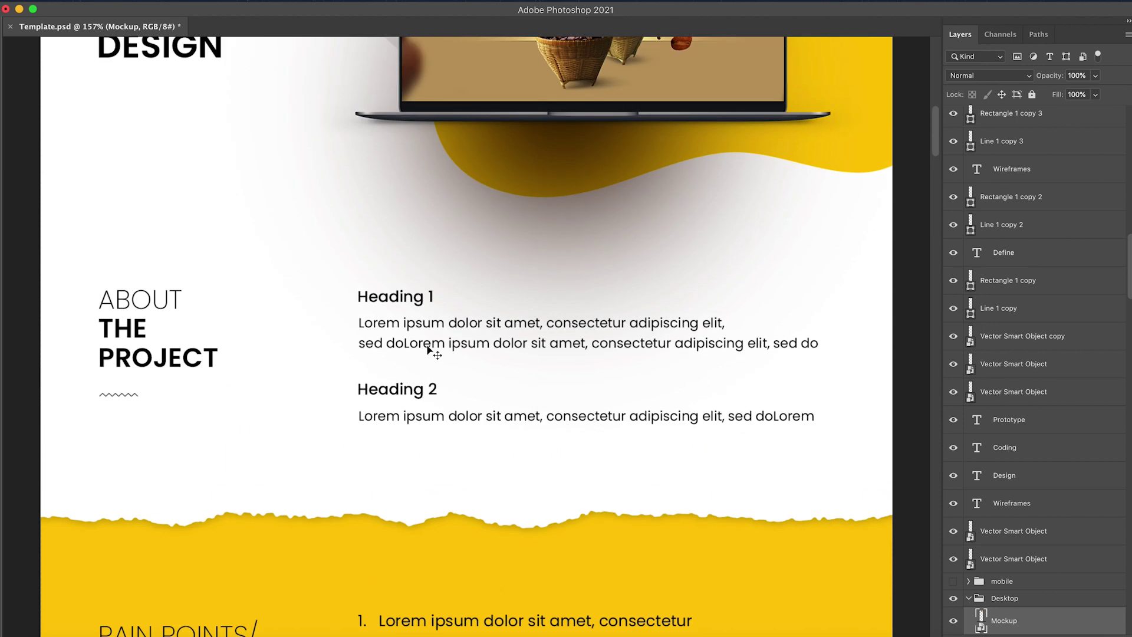
scroll(414, 345, down, 10)
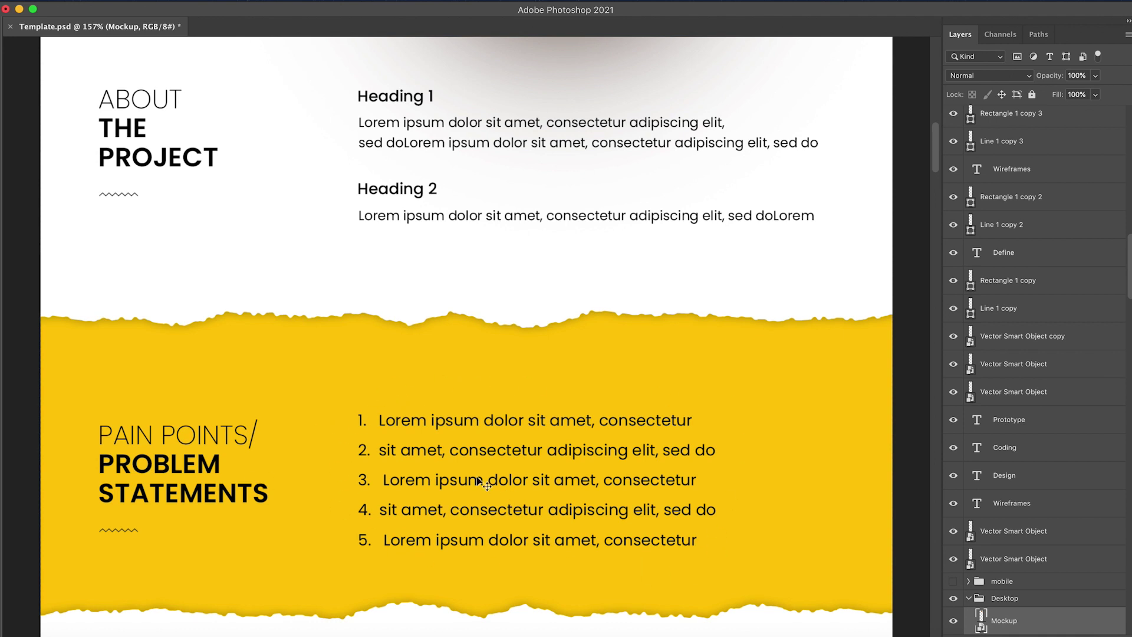
scroll(448, 480, down, 5)
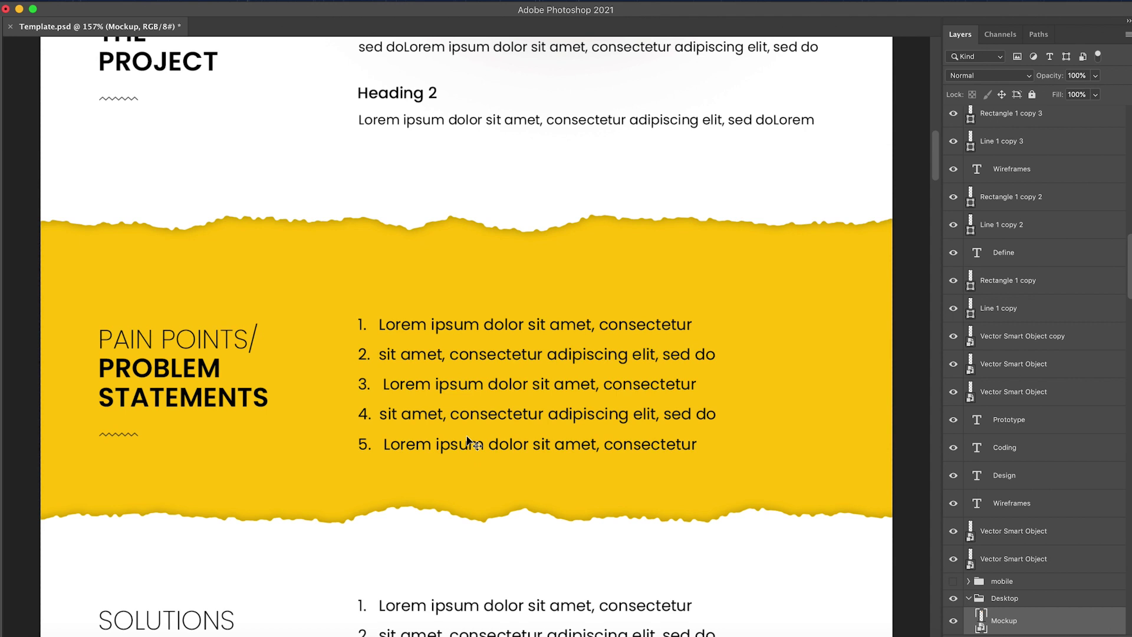
scroll(474, 439, down, 6)
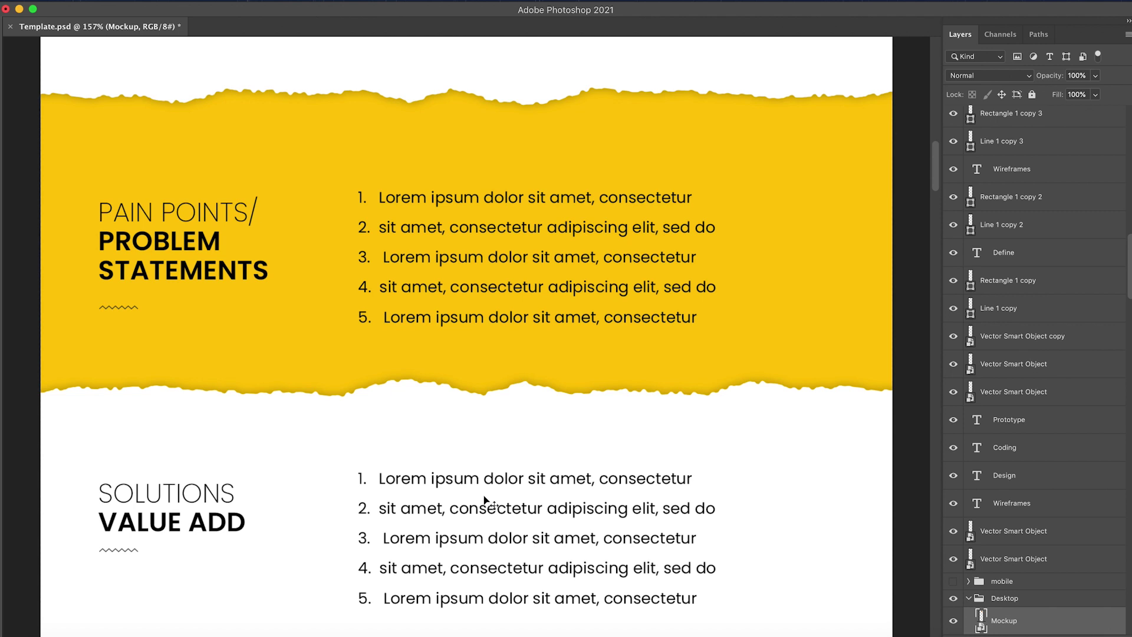
scroll(425, 475, down, 1)
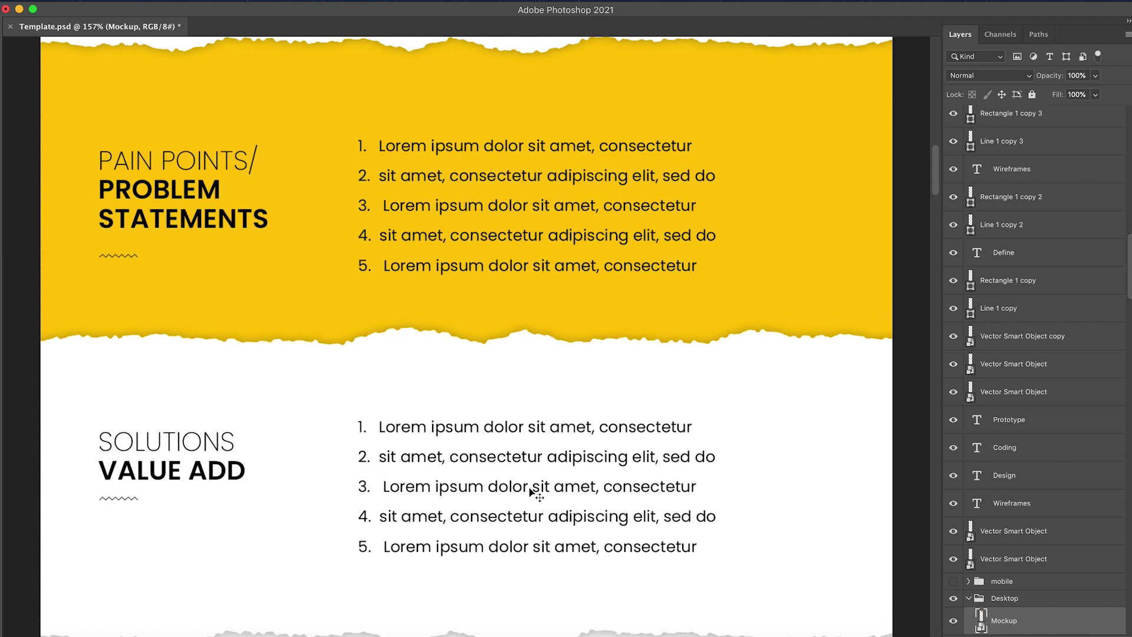
Step: Examine how the Solutions Value Add section relates to the preceding sections and the Approach/Phases icon row
scroll(531, 404, down, 5)
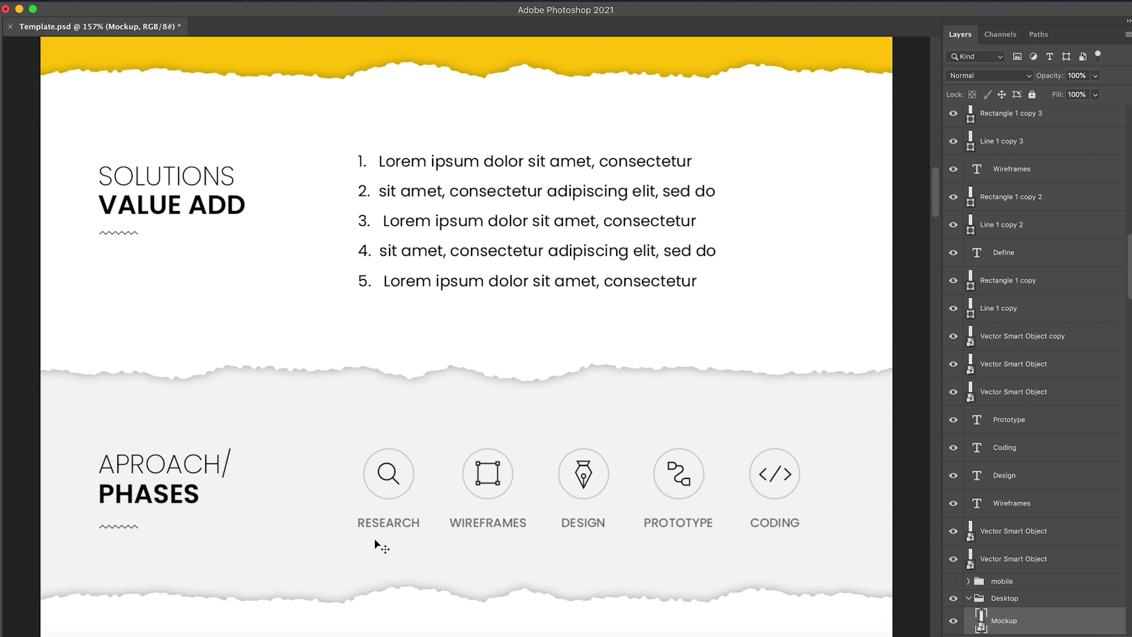
scroll(435, 488, up, 2)
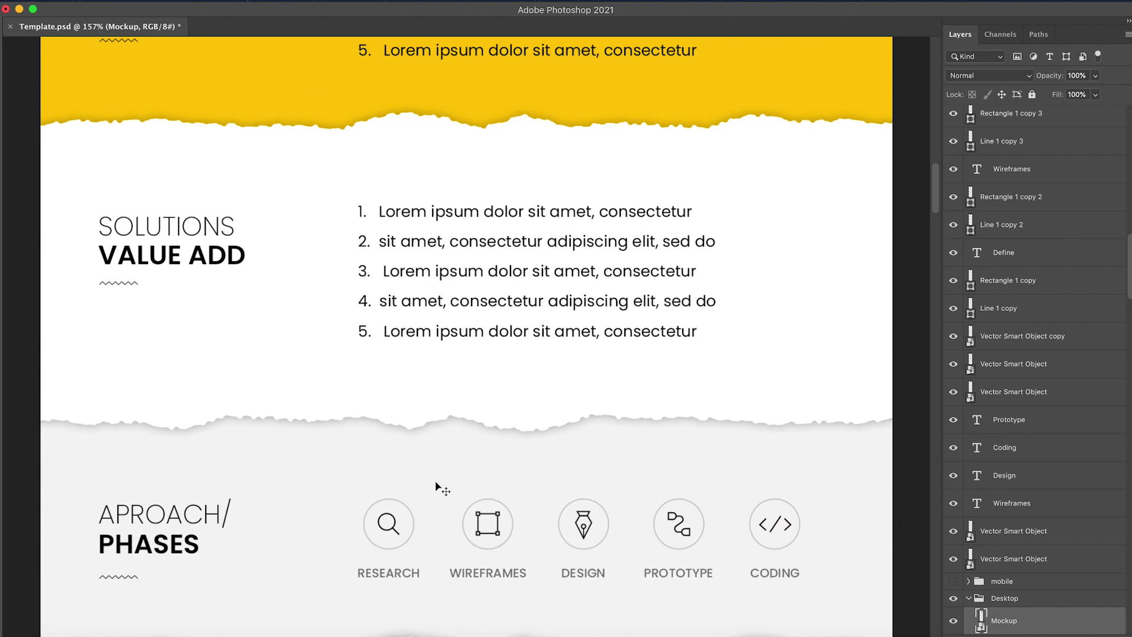
scroll(425, 498, down, 2)
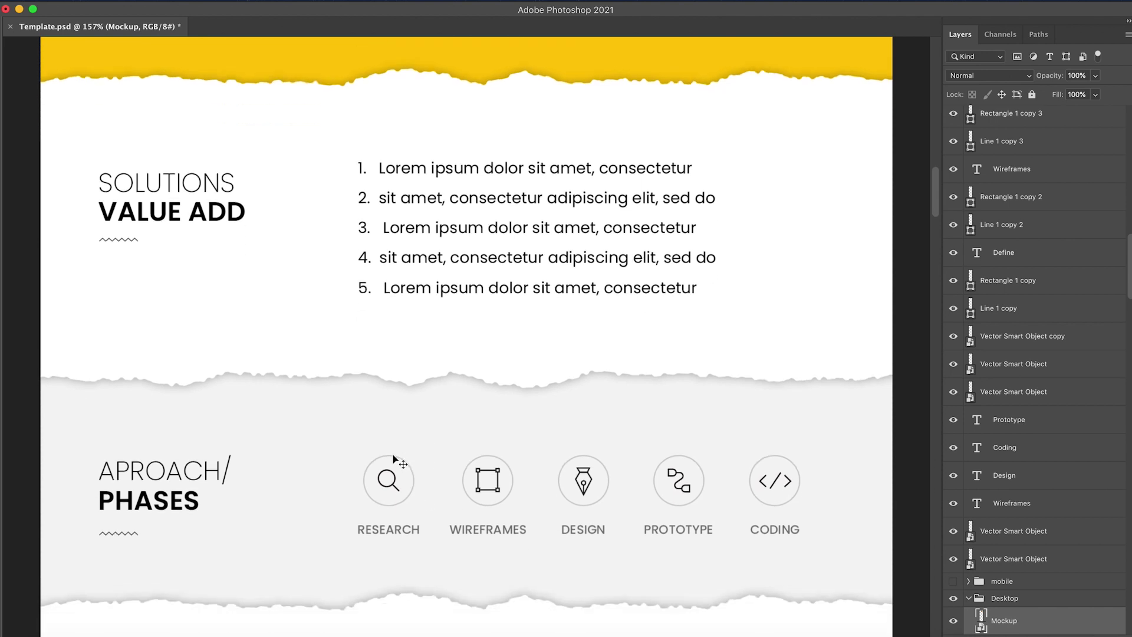
scroll(395, 358, up, 5)
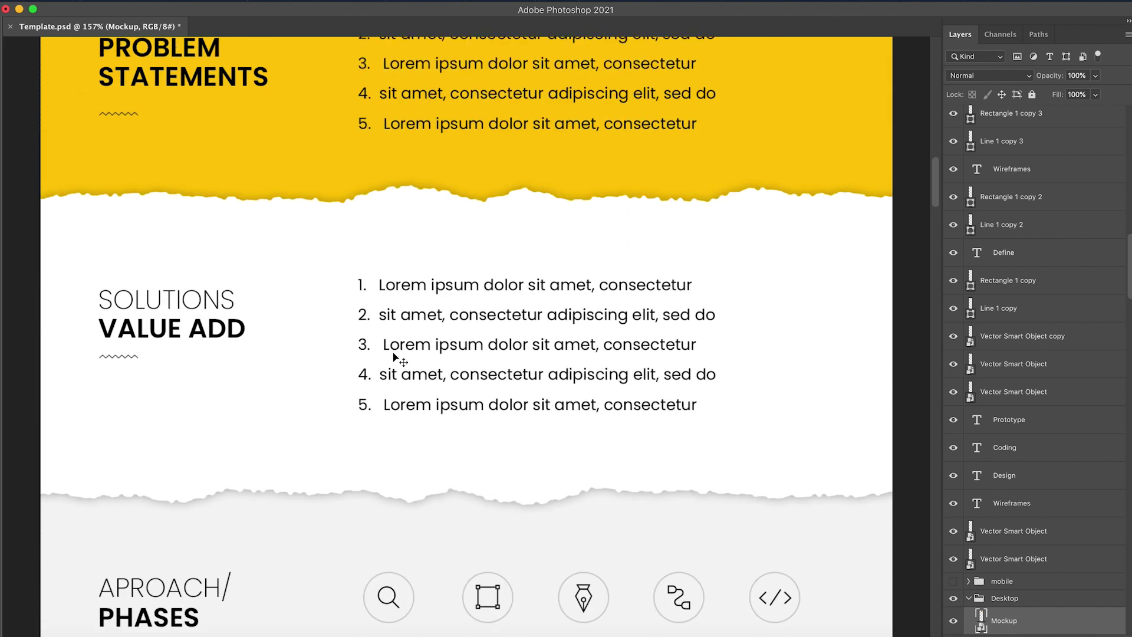
scroll(386, 384, up, 15)
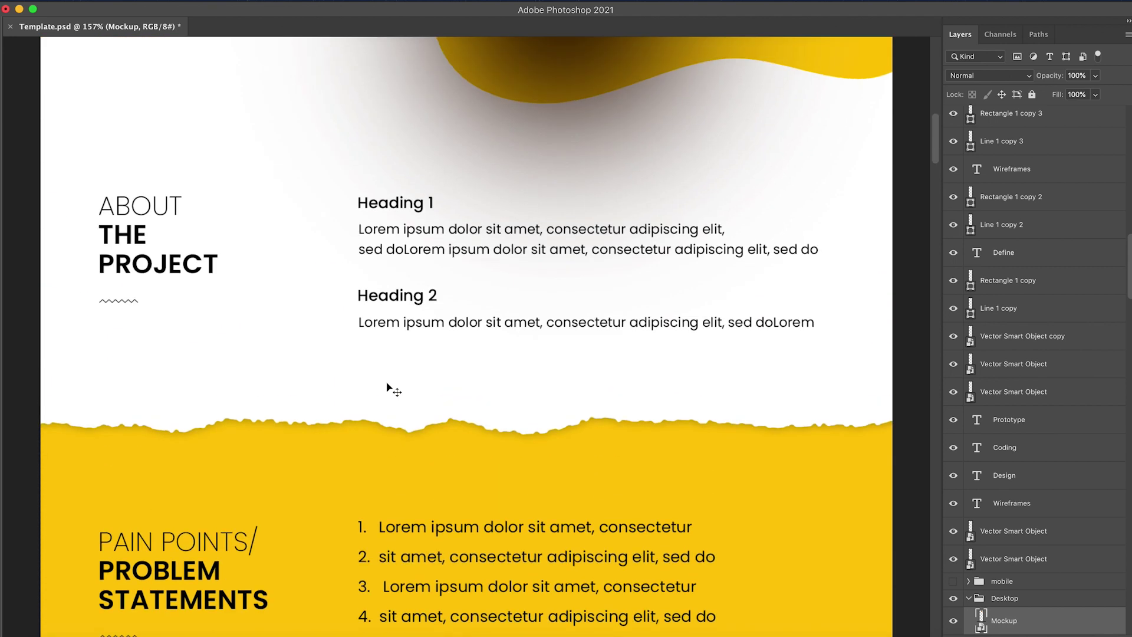
scroll(387, 385, down, 20)
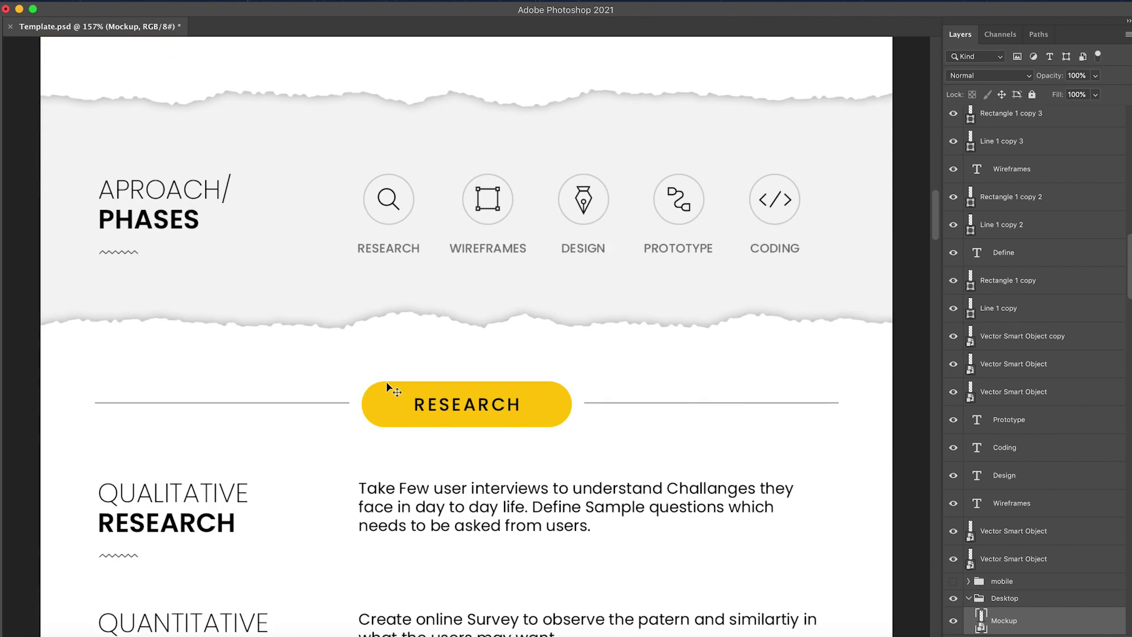
Step: Read the Research section's qualitative and quantitative research descriptions, down to the Define heading
scroll(390, 384, down, 1)
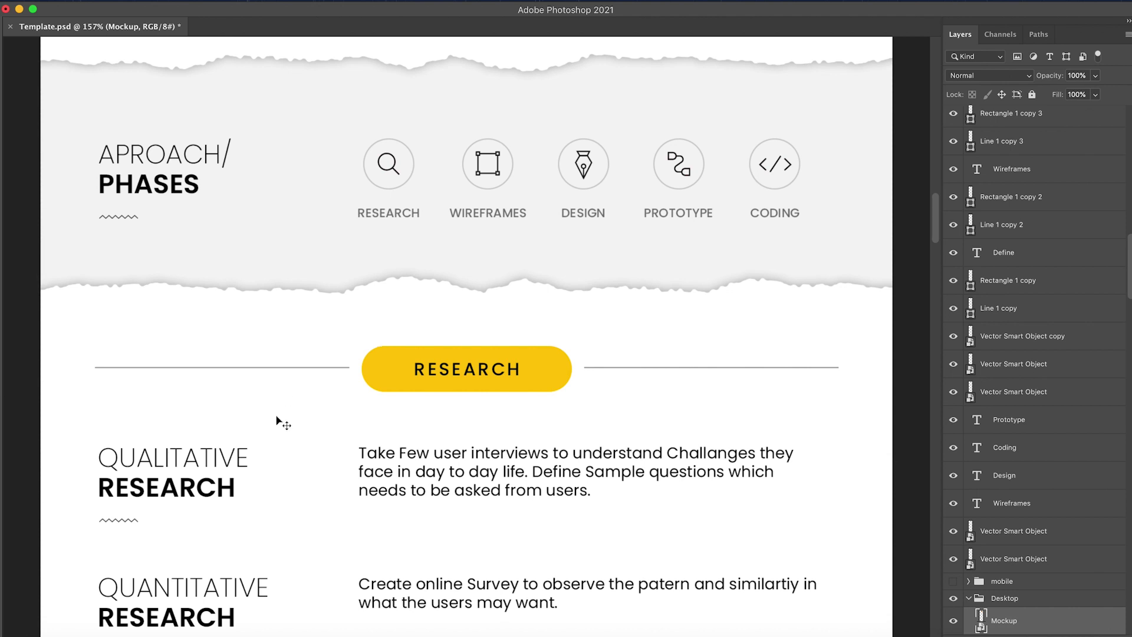
scroll(277, 423, down, 3)
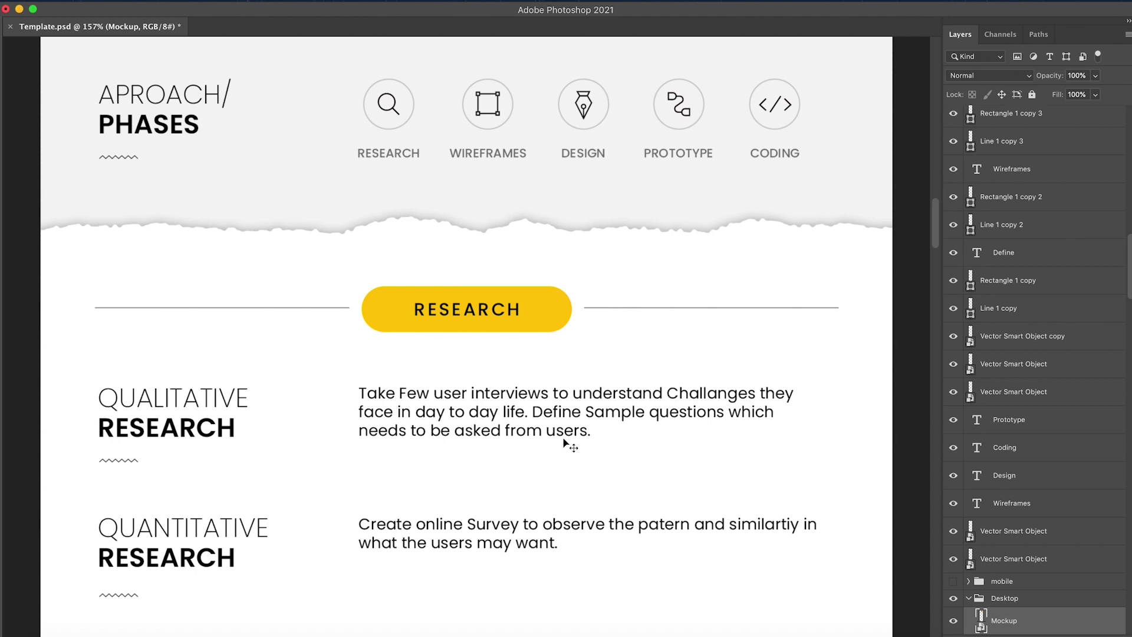
scroll(556, 442, down, 2)
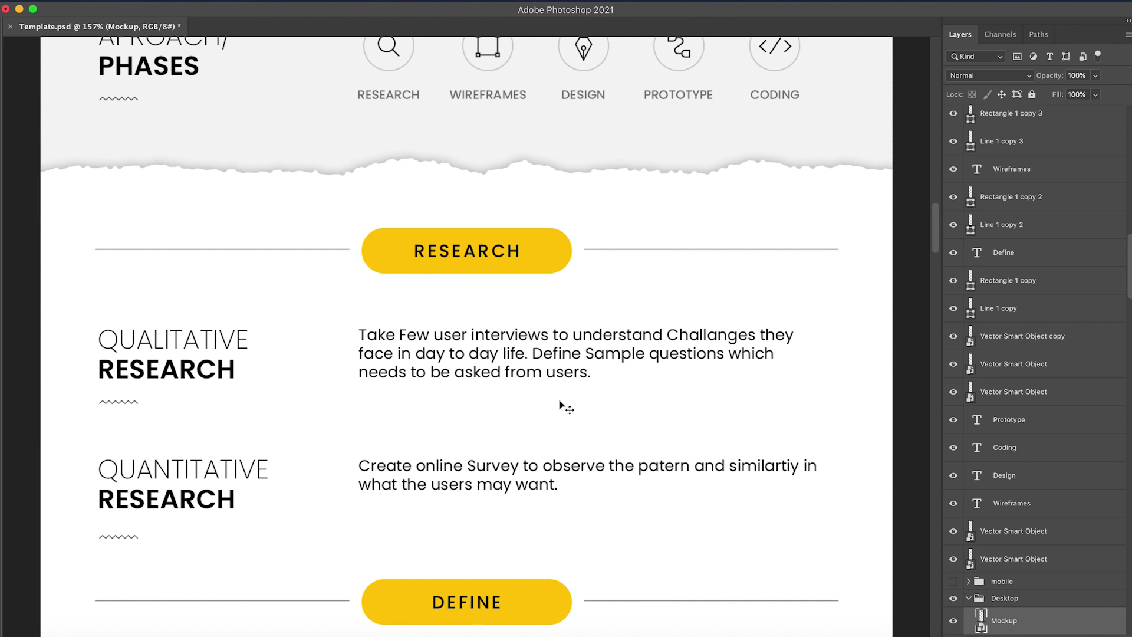
scroll(562, 406, down, 3)
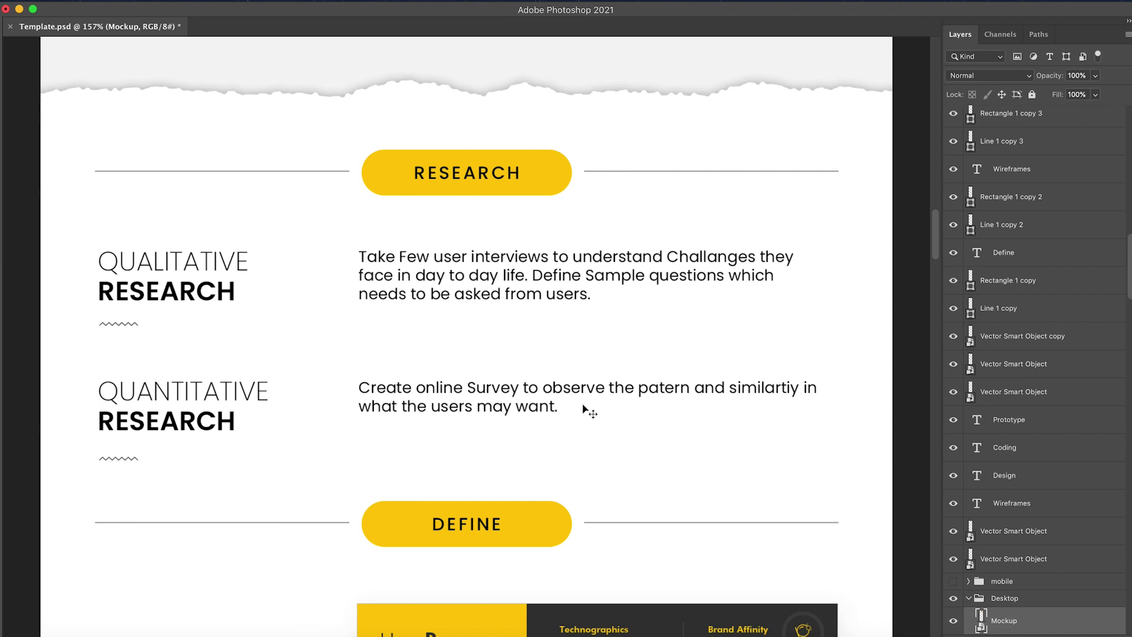
scroll(424, 437, down, 2)
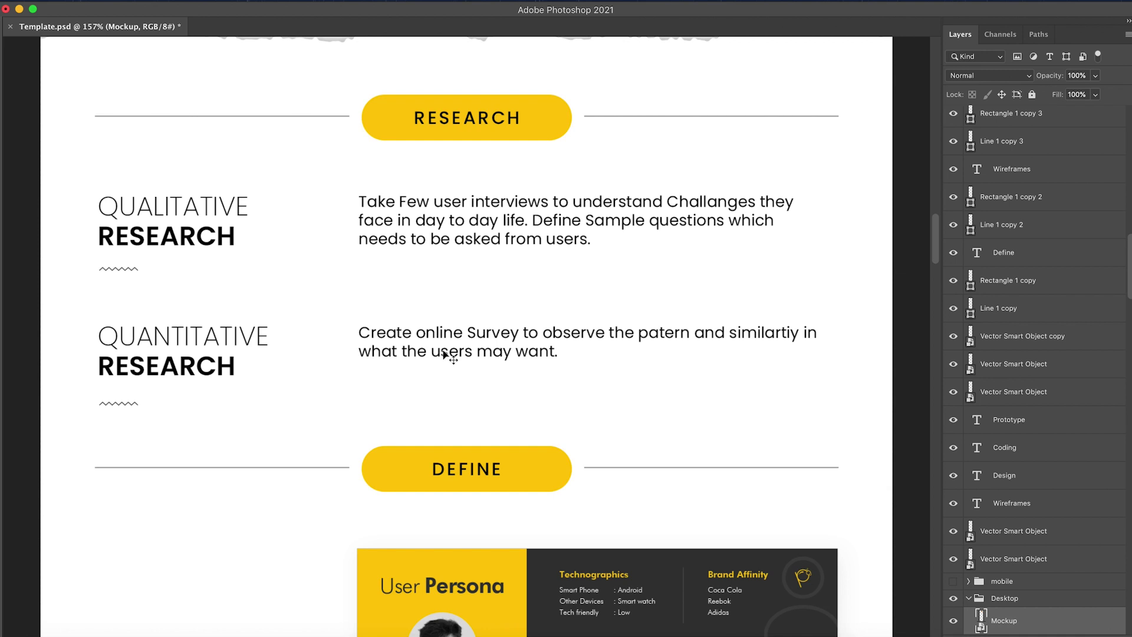
scroll(439, 351, up, 2)
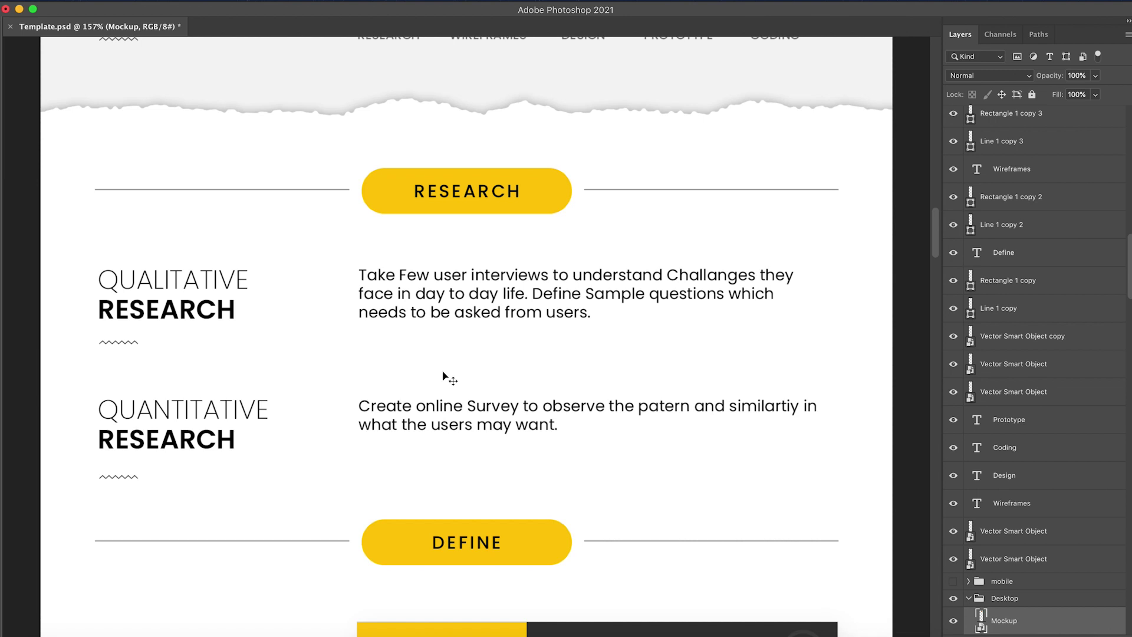
scroll(445, 378, down, 5)
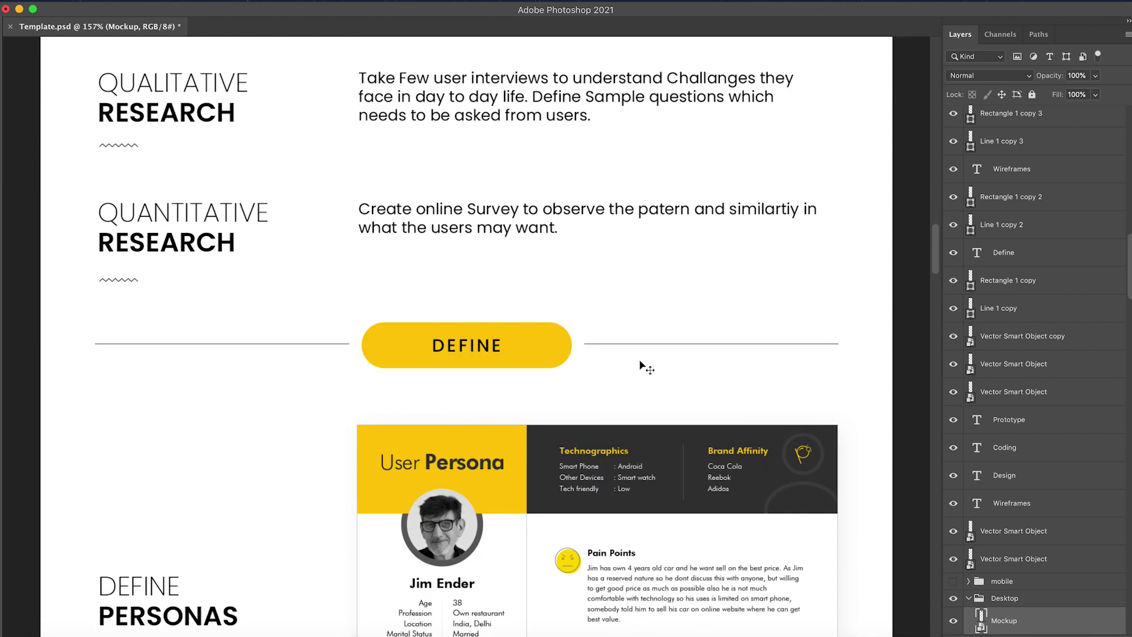
Step: Examine the Define section's User Persona card and the Empathy Map card beneath it
scroll(628, 377, down, 5)
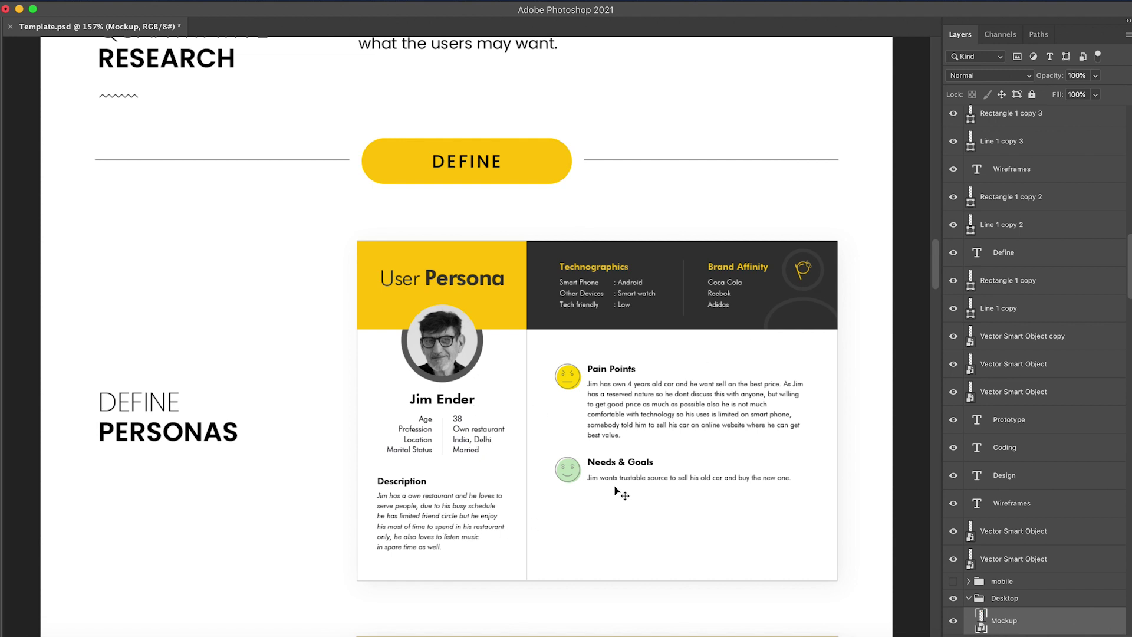
scroll(620, 492, down, 2)
scroll(620, 493, down, 5)
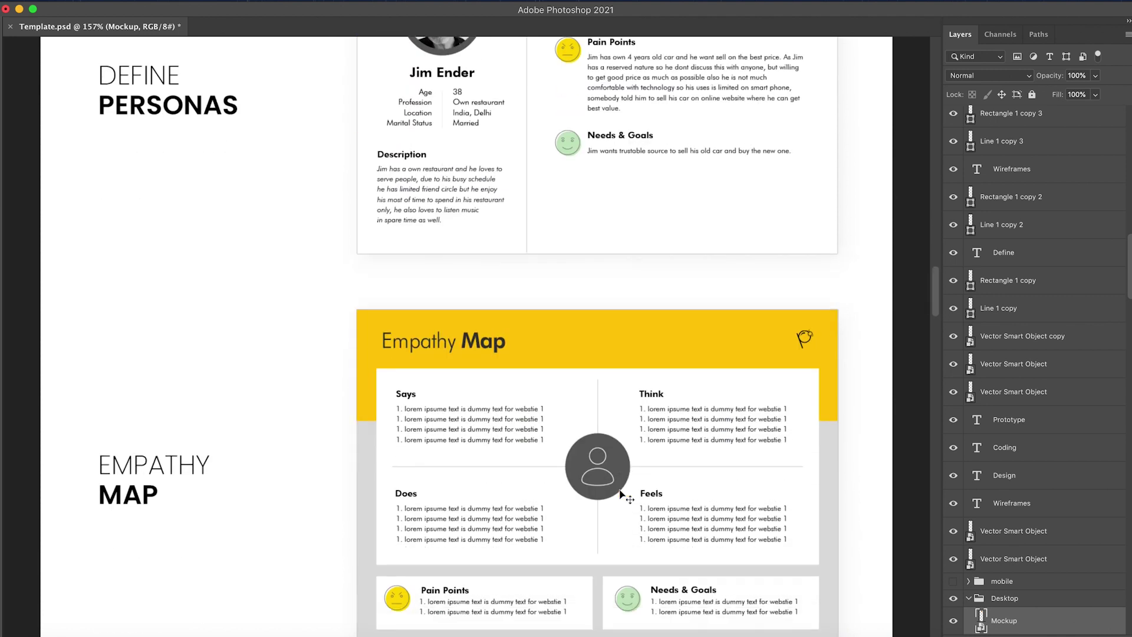
scroll(616, 465, up, 3)
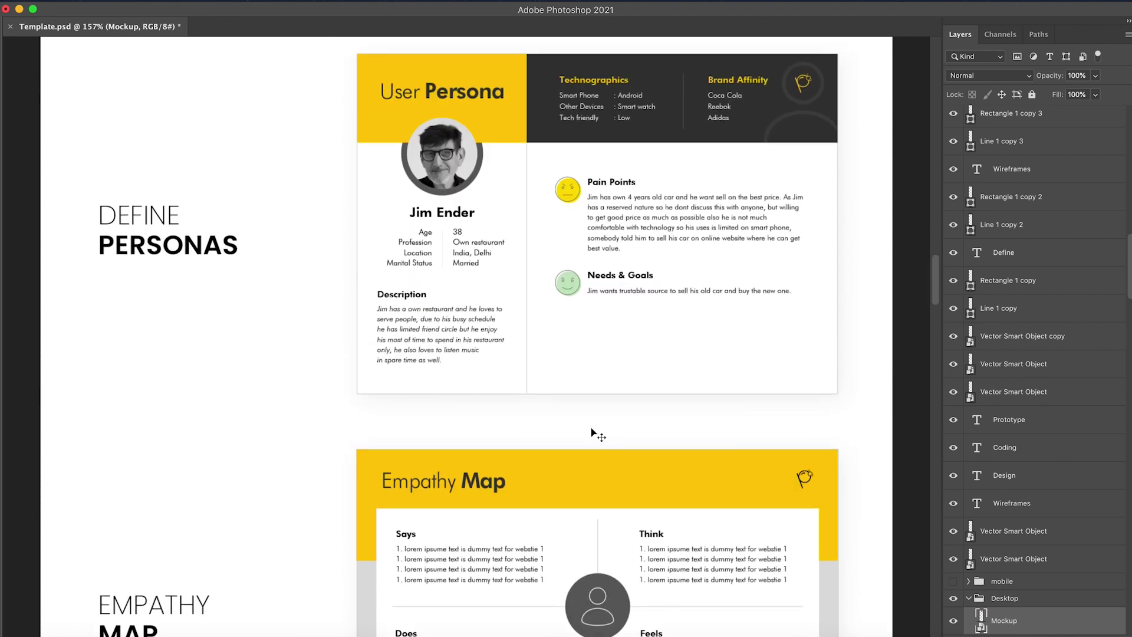
scroll(593, 427, down, 1)
scroll(593, 427, down, 2)
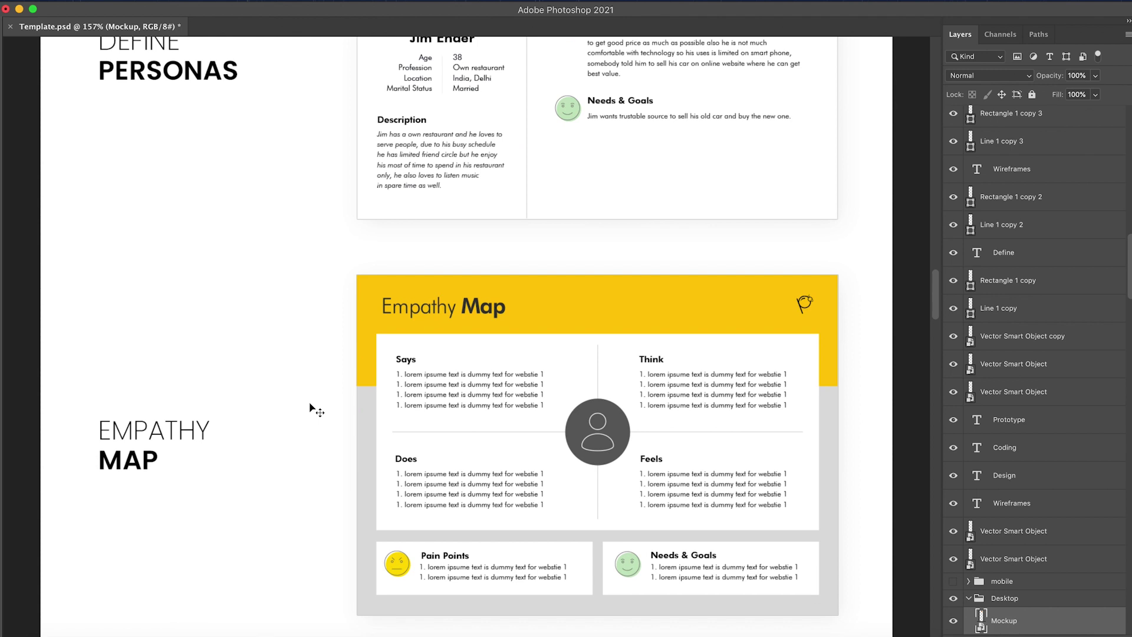
scroll(312, 404, down, 3)
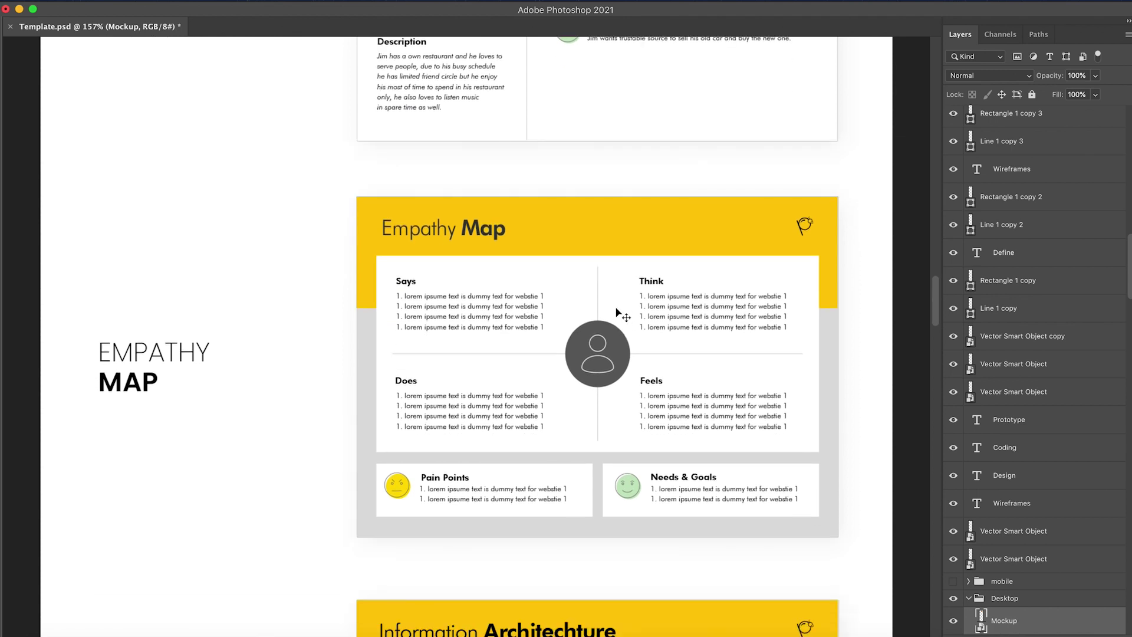
Step: Inspect the Empathy Map card up close and view the Information Architecture flowchart
scroll(616, 313, up, 1)
scroll(617, 313, up, 1)
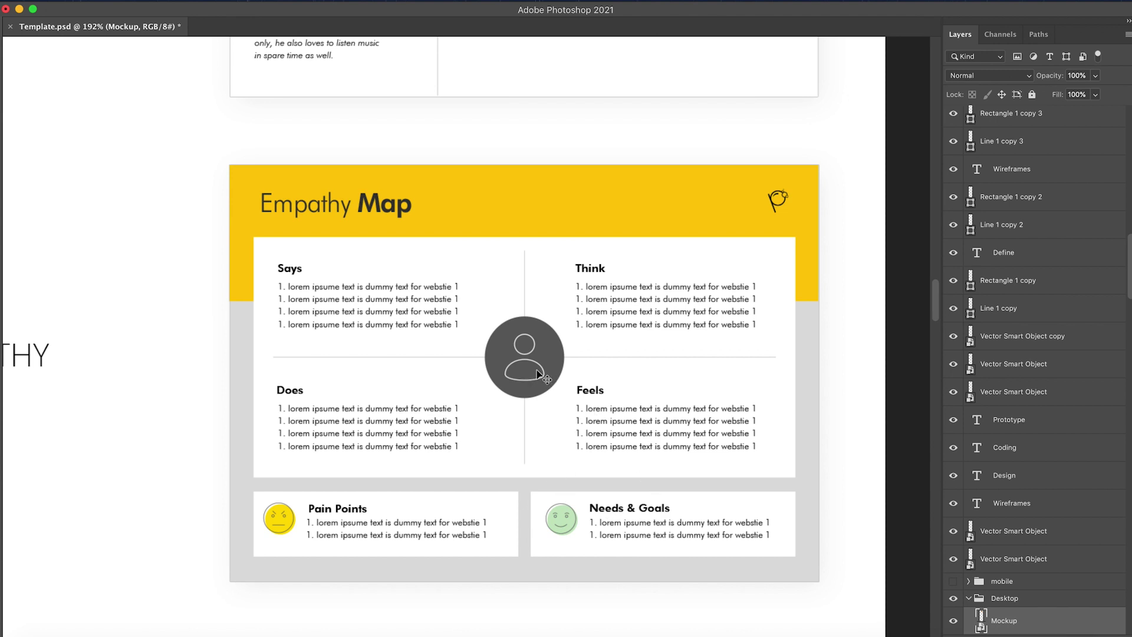
scroll(538, 373, left, 3)
scroll(538, 372, down, 1)
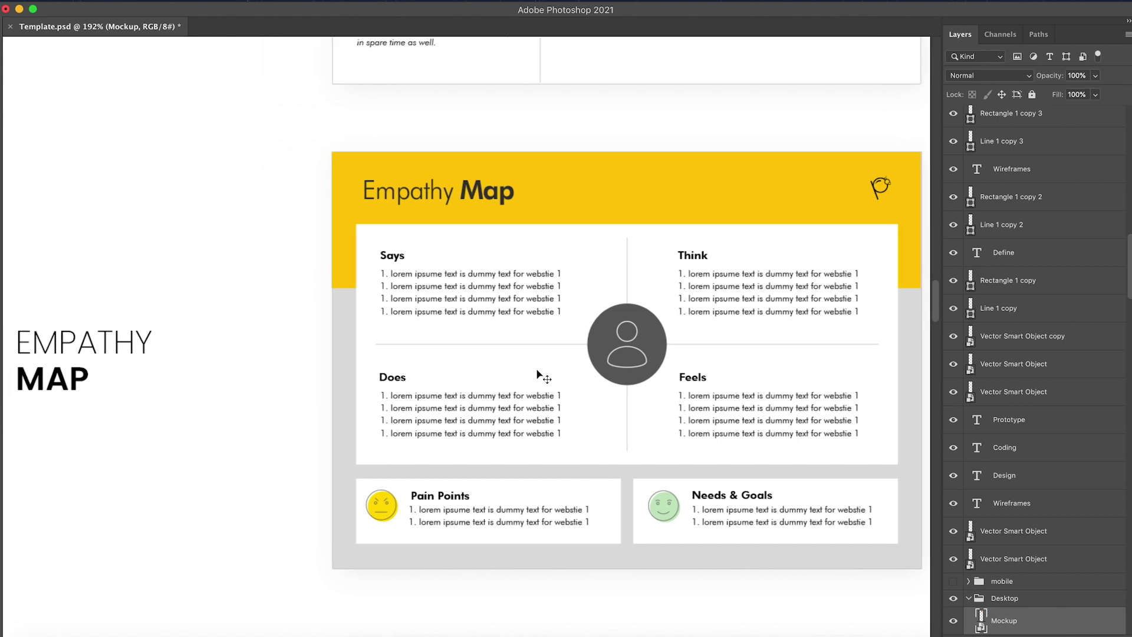
scroll(538, 372, down, 2)
scroll(536, 374, down, 5)
scroll(354, 320, down, 2)
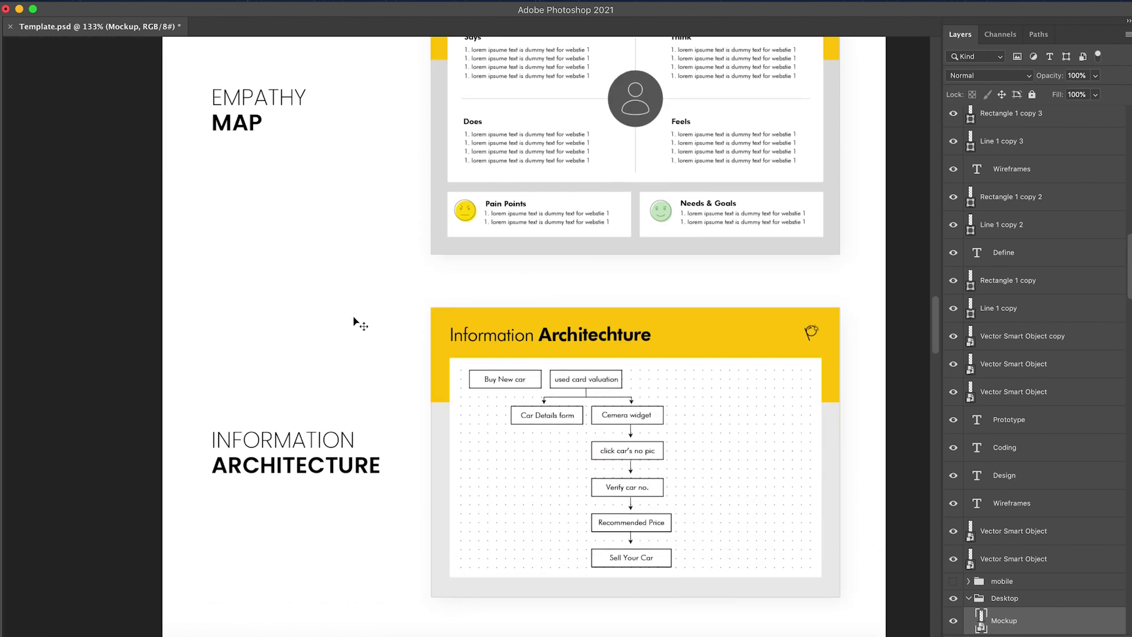